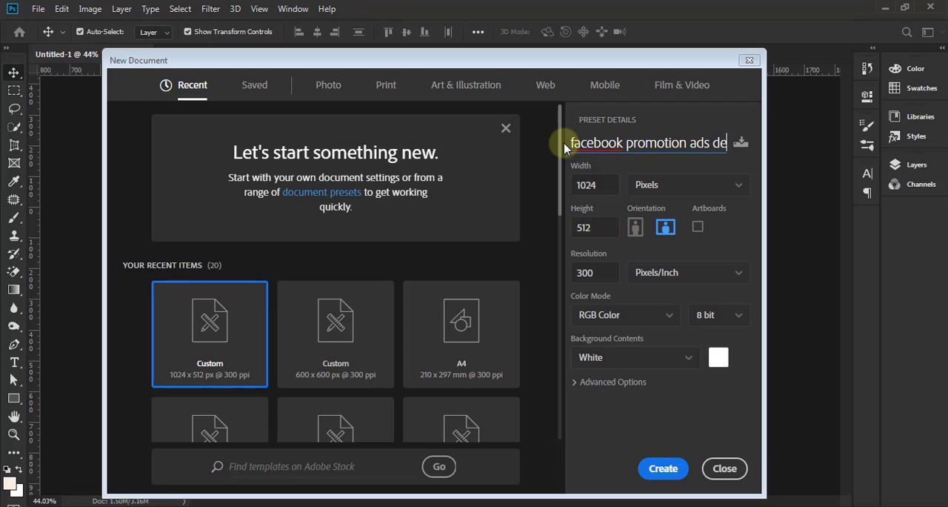
Step: Create a new RGB document named "facebook promotion ads design" at 1024 x 512 pixels, 300 pixels/inch, with a white background
text(sign)
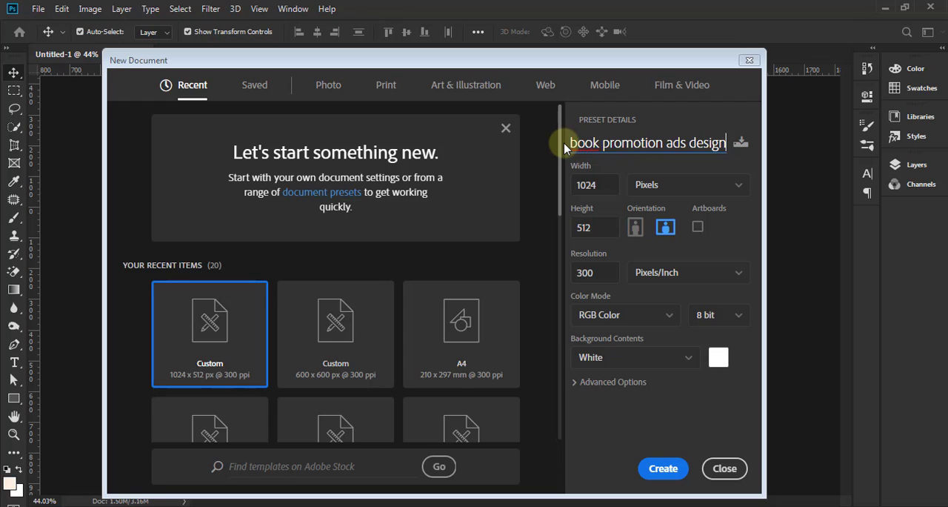
click(585, 190)
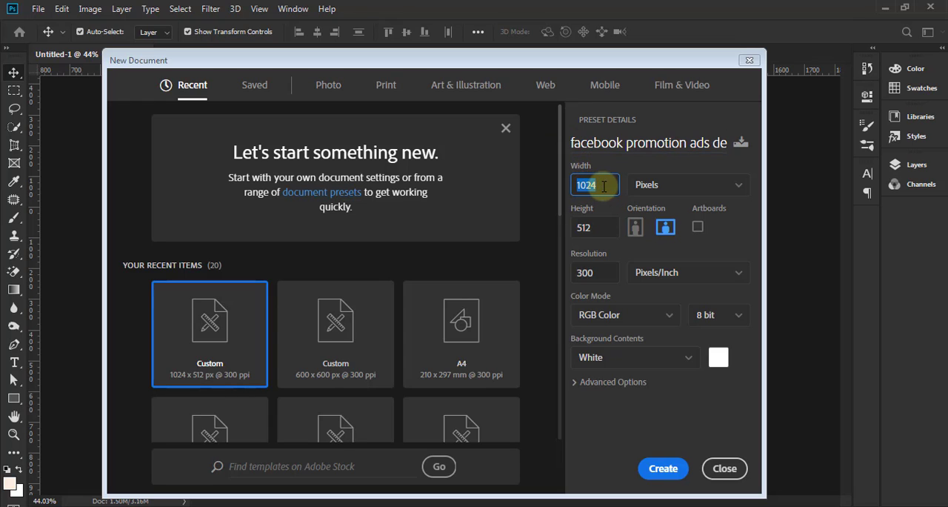
click(582, 227)
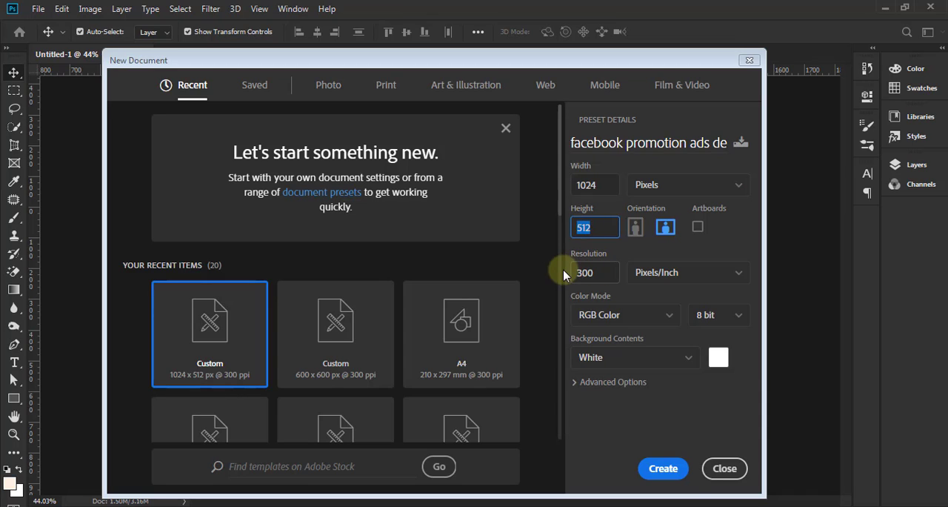
click(586, 272)
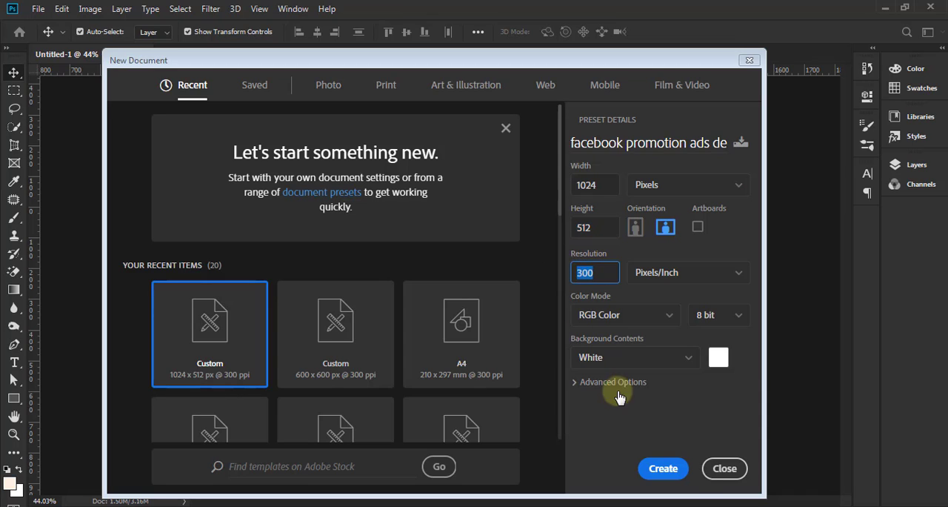
click(664, 468)
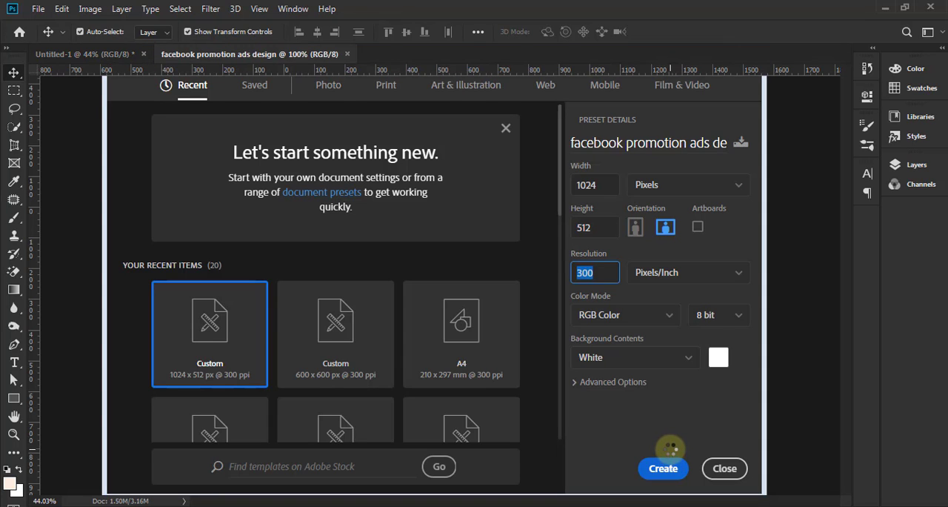
scroll(500, 316, down, 2)
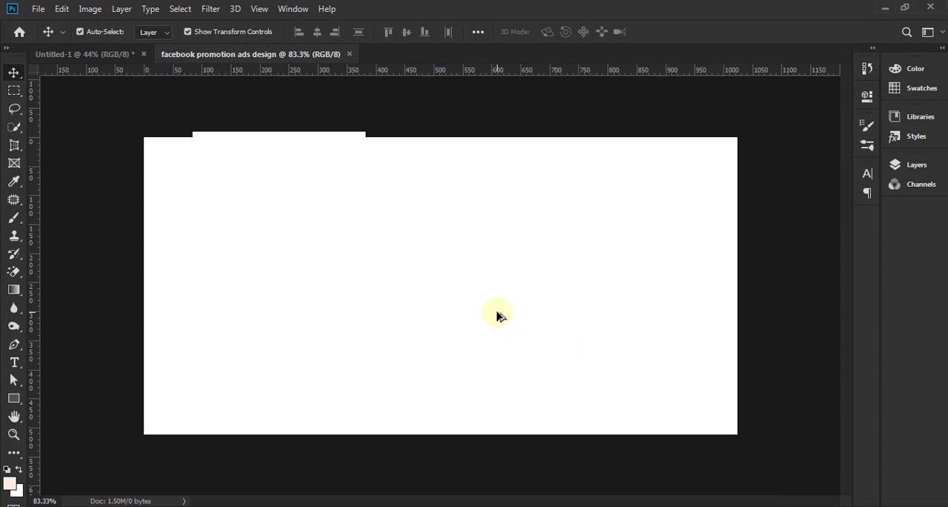
scroll(498, 314, up, 1)
scroll(498, 316, up, 1)
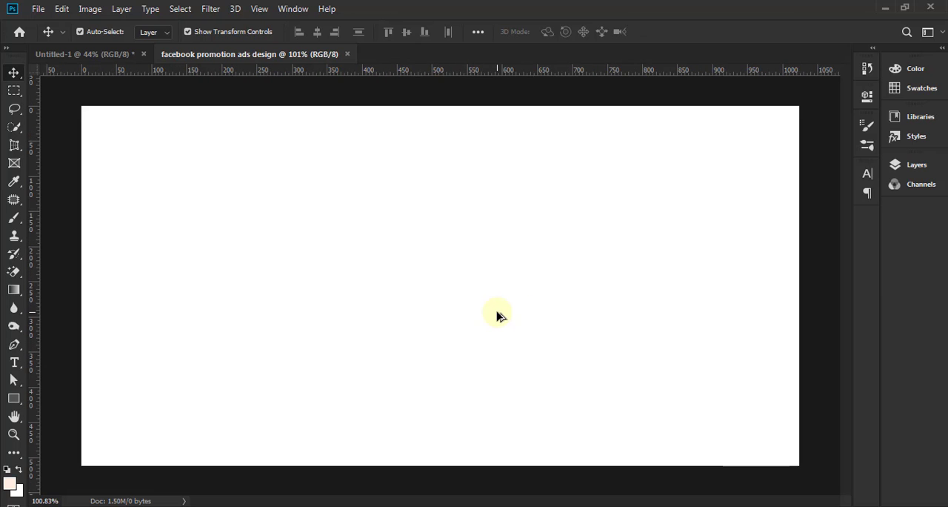
scroll(502, 318, down, 1)
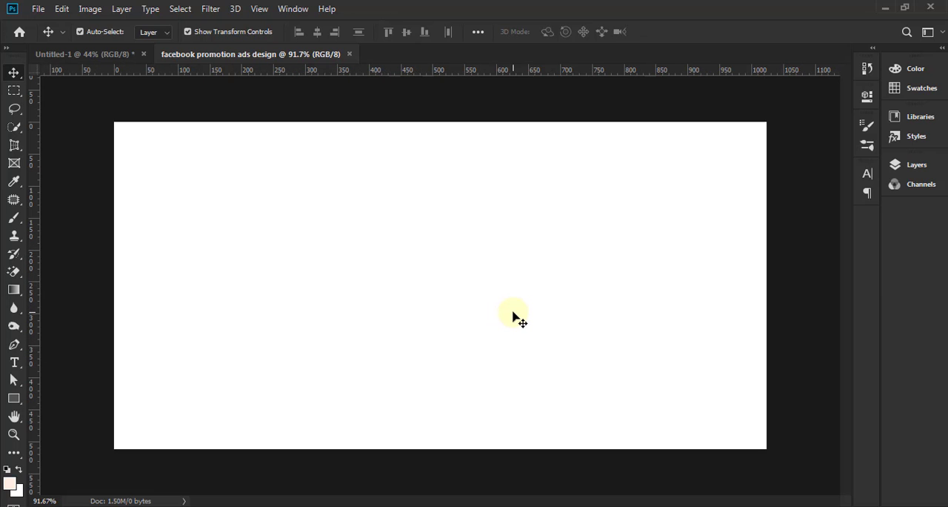
Step: Place the watch image "pngegg (4)" from the Design Element folder as an embedded object and rename its layer "watch"
click(942, 51)
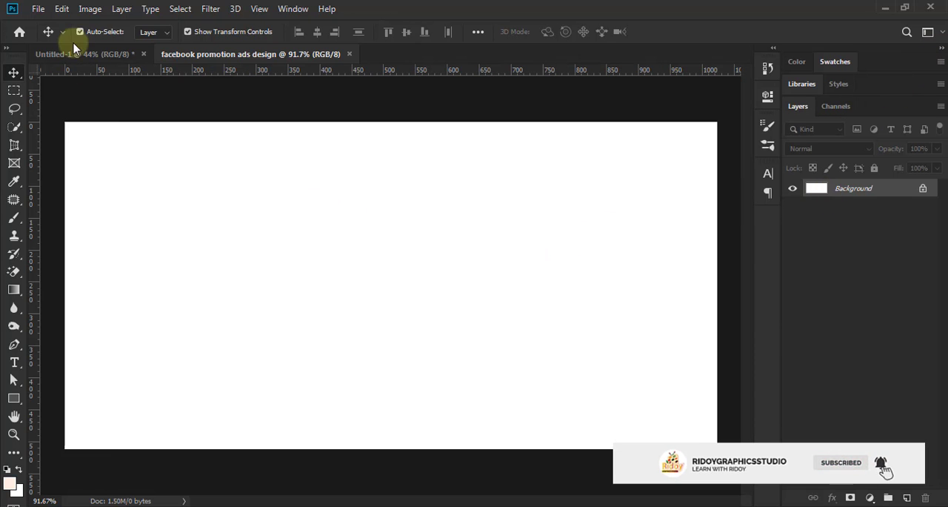
click(38, 9)
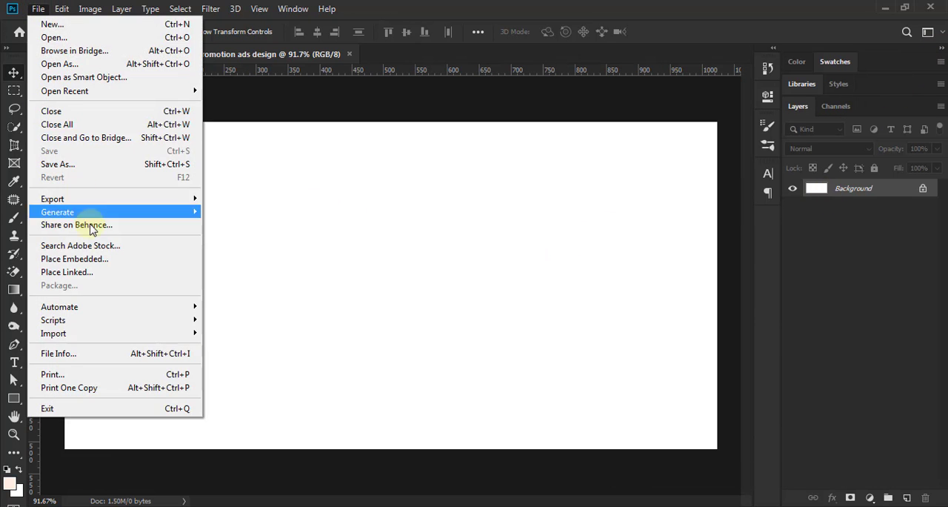
click(487, 247)
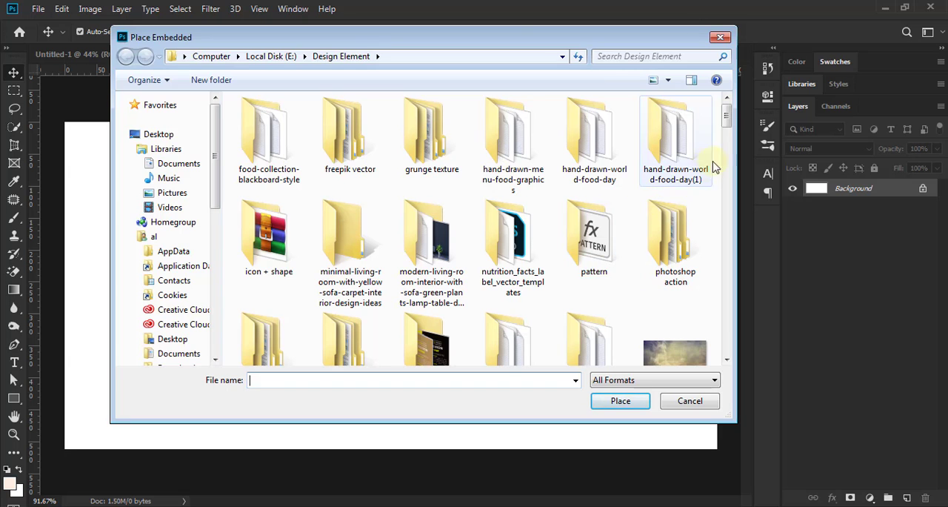
drag(729, 107, 726, 289)
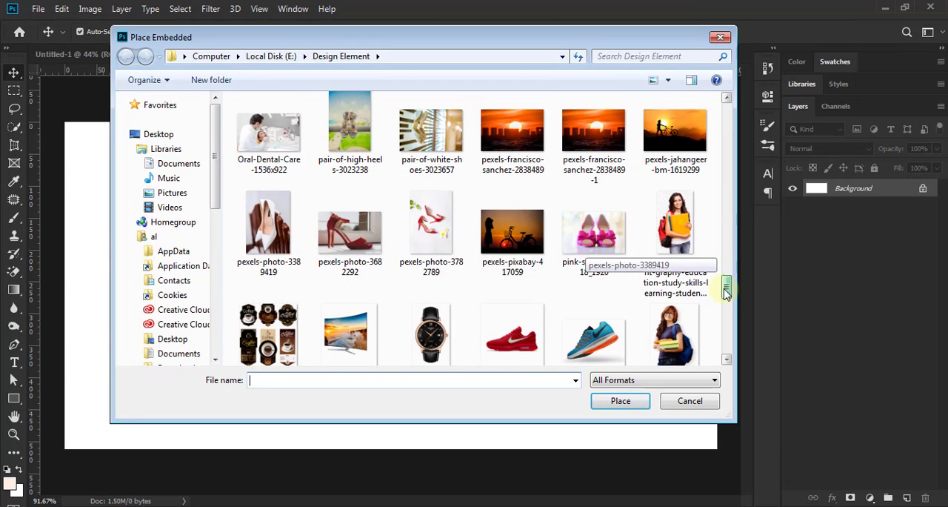
click(453, 345)
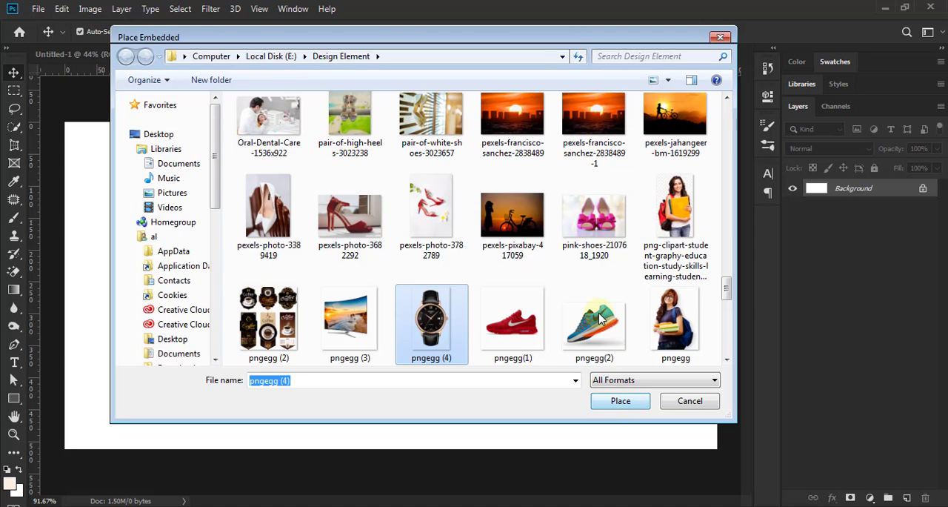
key(Return)
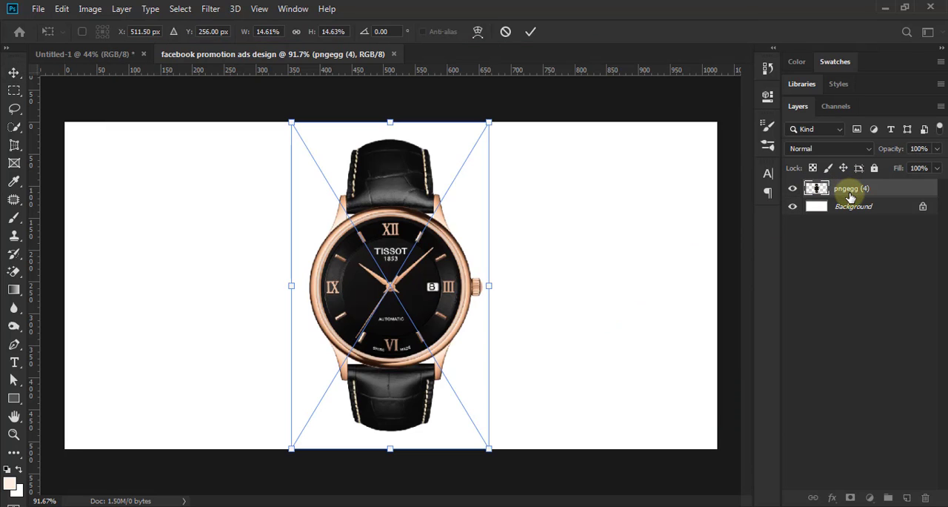
double_click(851, 194)
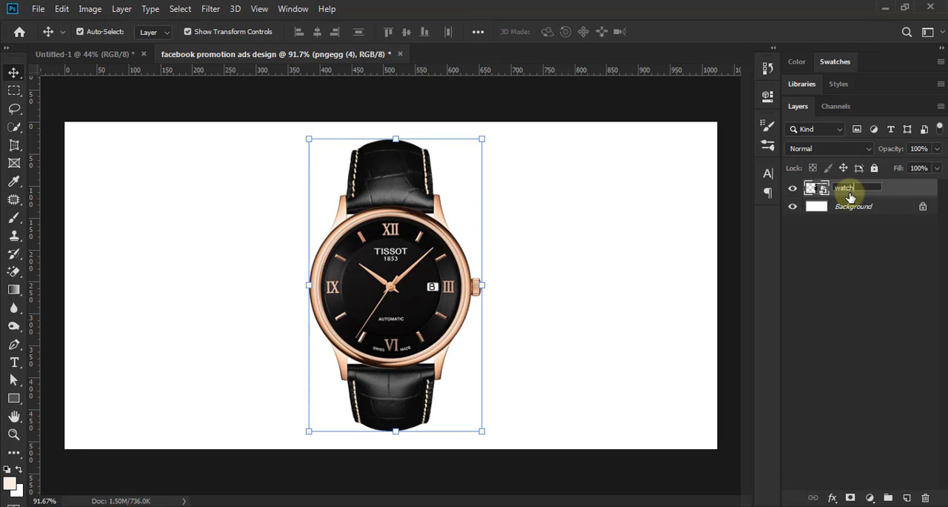
click(416, 304)
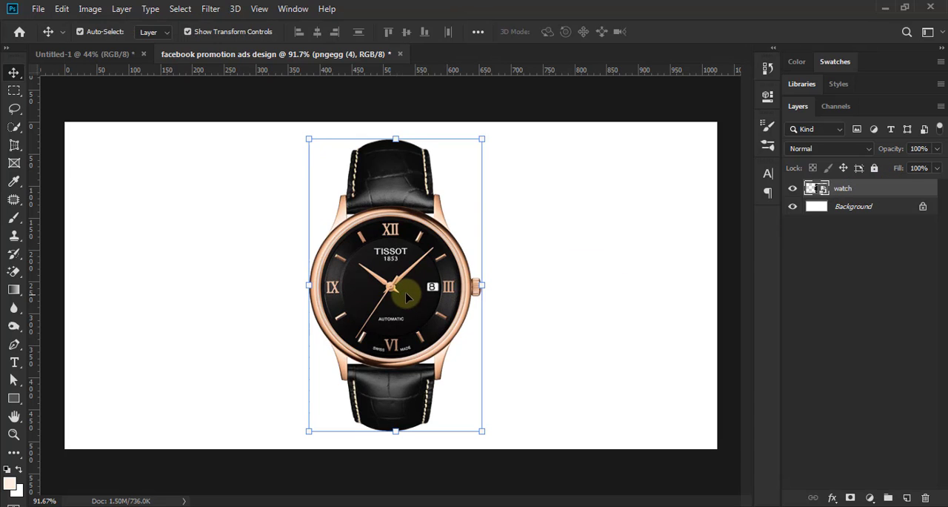
Step: Move the watch to the right part of the canvas and scale it down to about 13.7%
scroll(406, 292, down, 3)
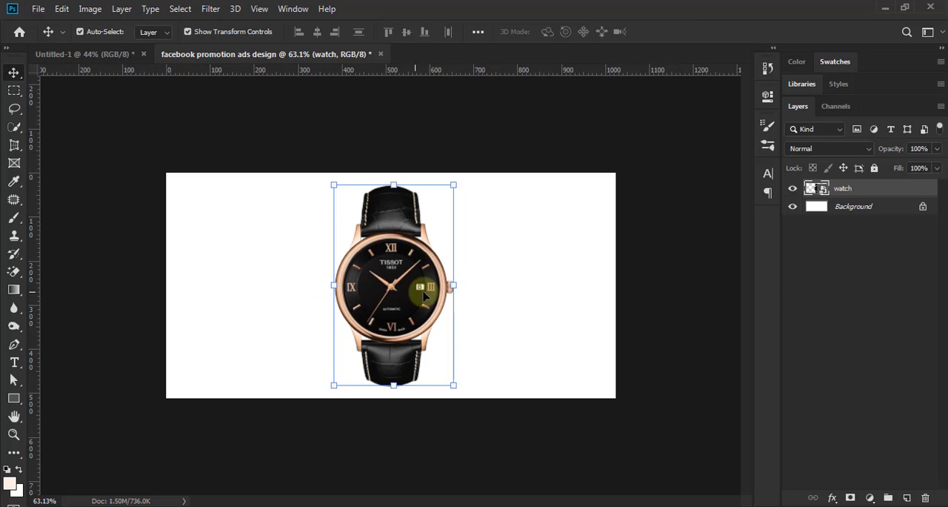
drag(412, 288, 523, 287)
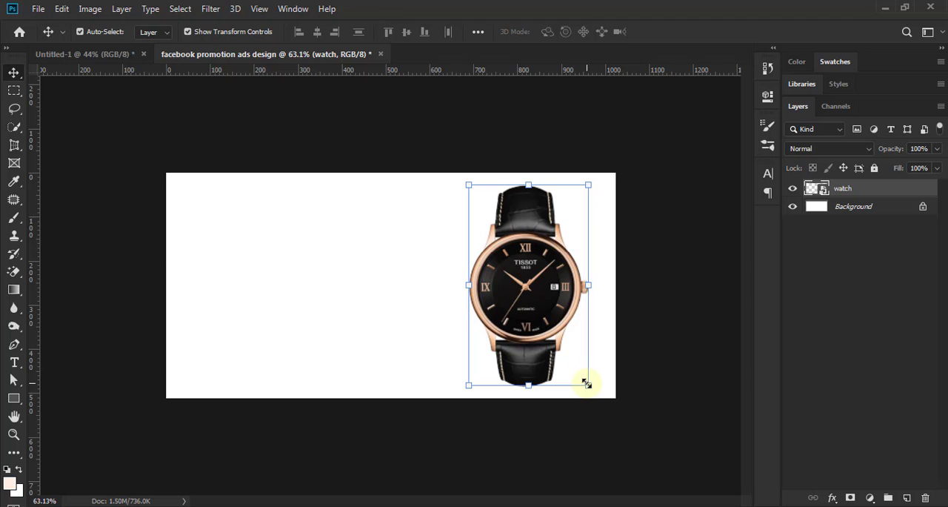
drag(581, 380, 577, 377)
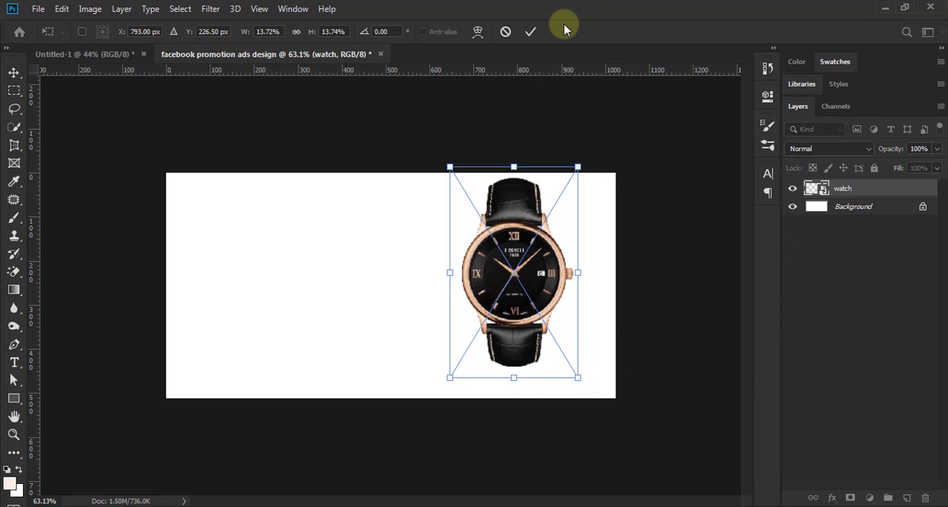
click(530, 31)
Step: Rasterize the watch layer, and shrink the watch slightly so it sits vertically centred in the right part of the canvas
right_click(846, 188)
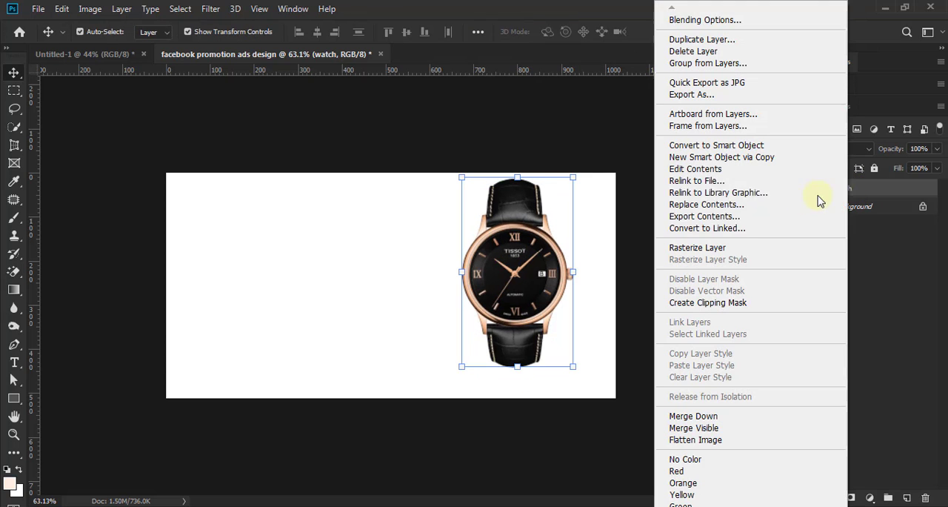
click(744, 250)
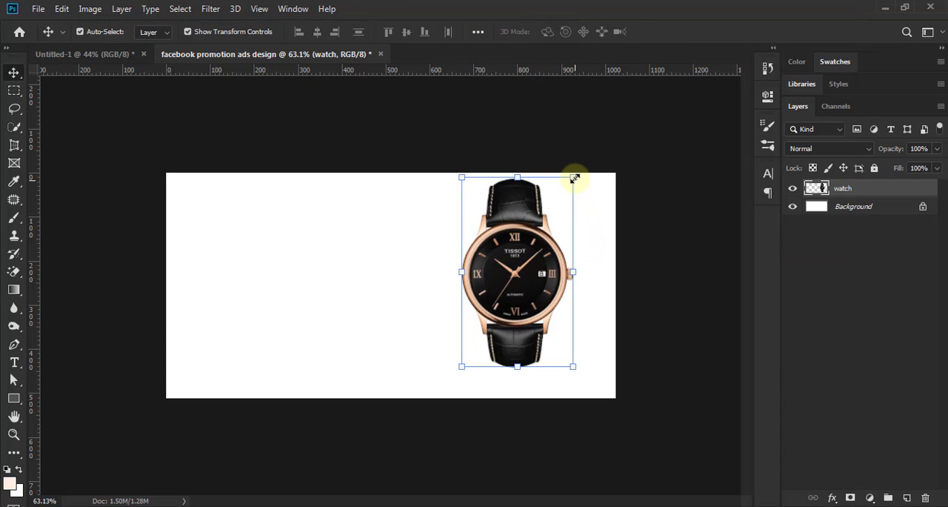
drag(569, 189, 562, 199)
drag(517, 298, 526, 300)
click(664, 30)
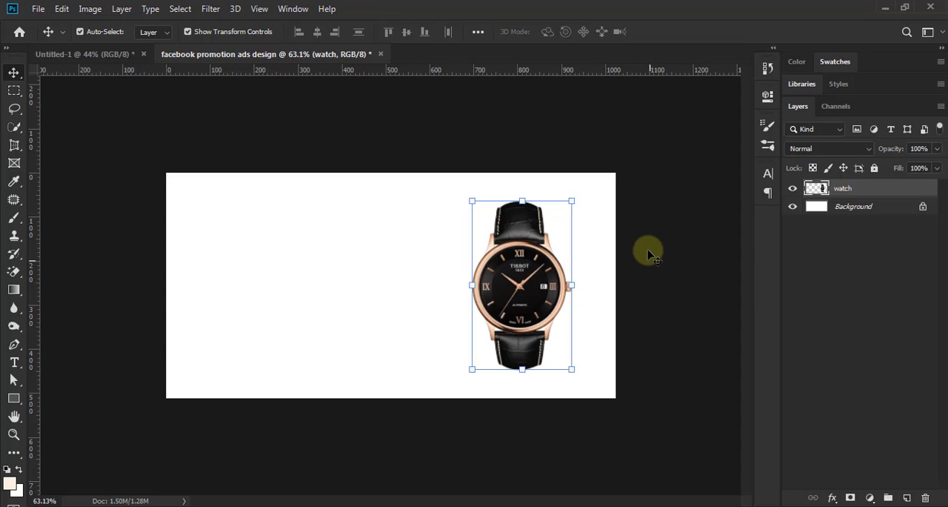
click(653, 271)
Step: Add a Solid Color fill layer above the Background, using peach f9d2b1 sampled from the watch's rose-gold case
scroll(583, 311, up, 1)
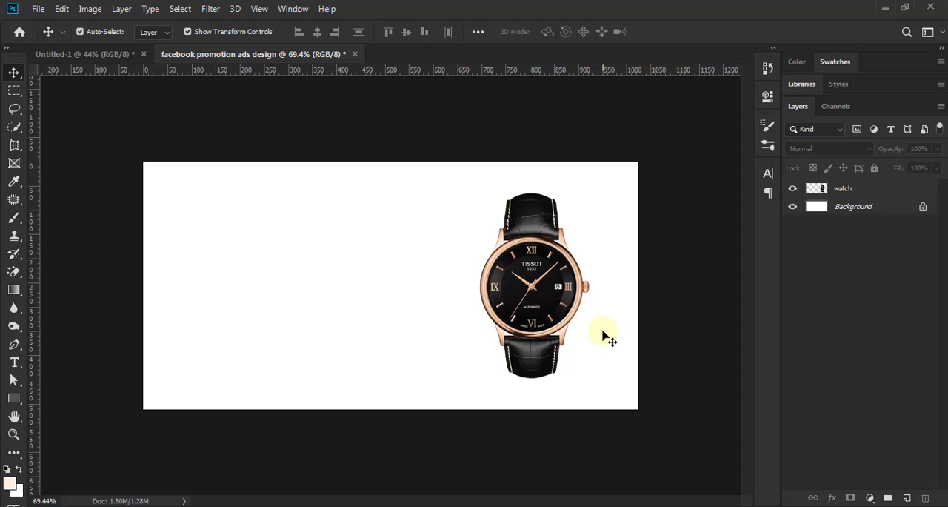
click(851, 207)
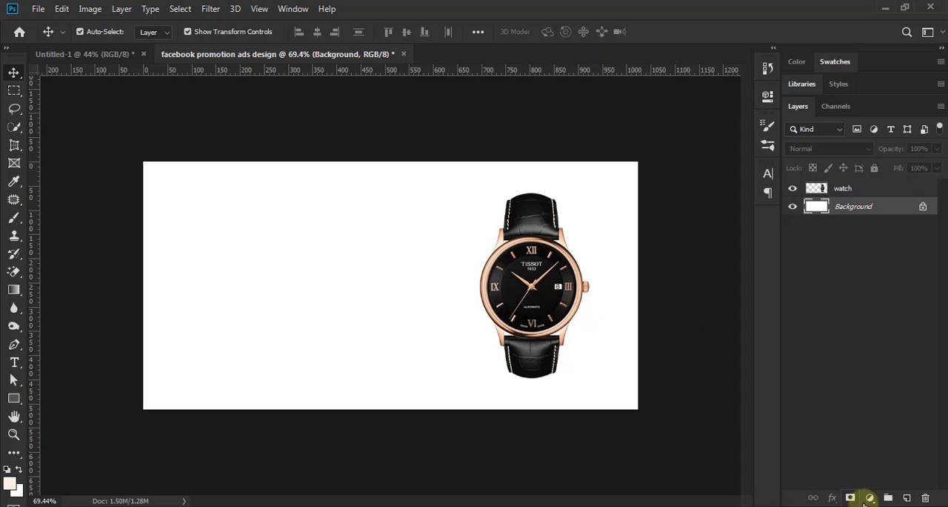
click(873, 499)
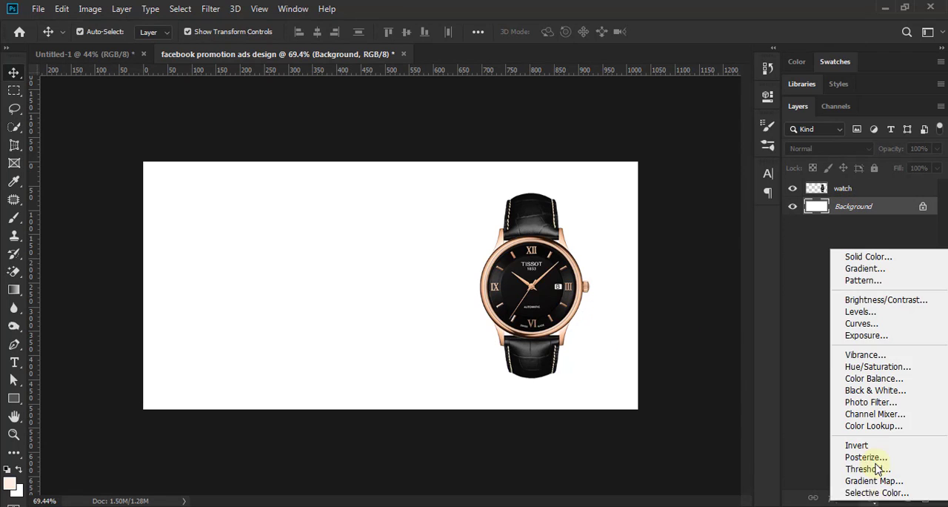
click(871, 257)
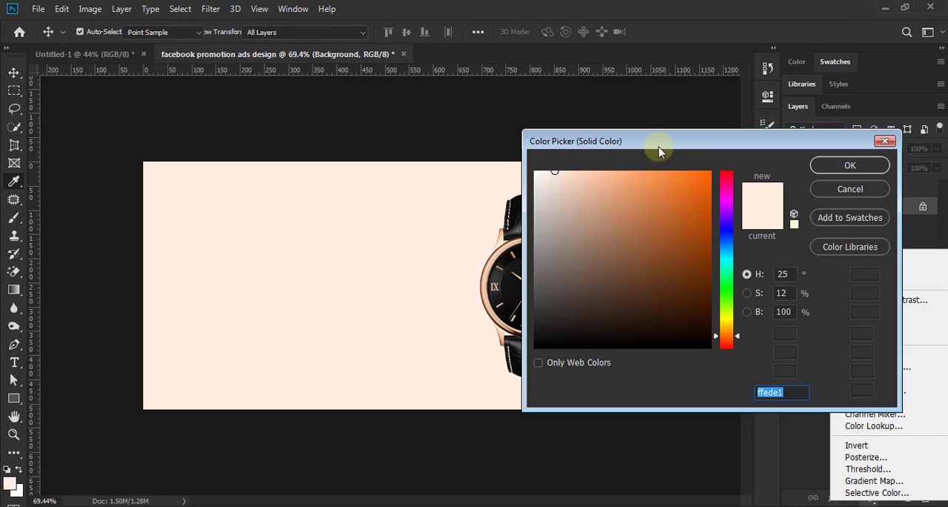
drag(687, 150, 804, 145)
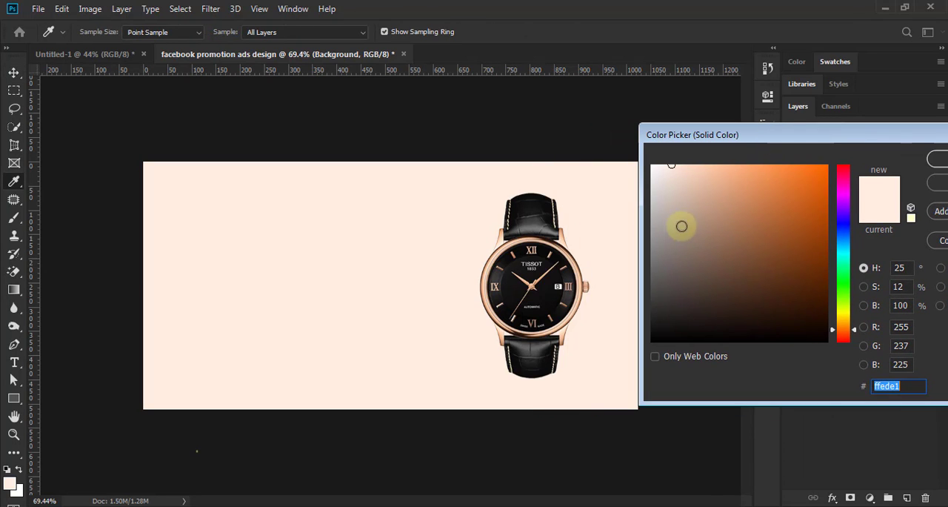
click(562, 236)
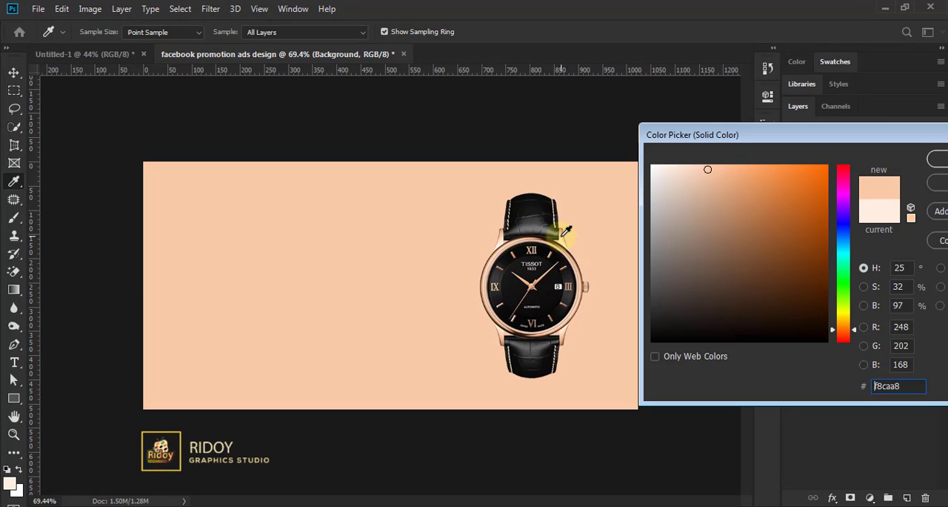
click(563, 234)
click(565, 234)
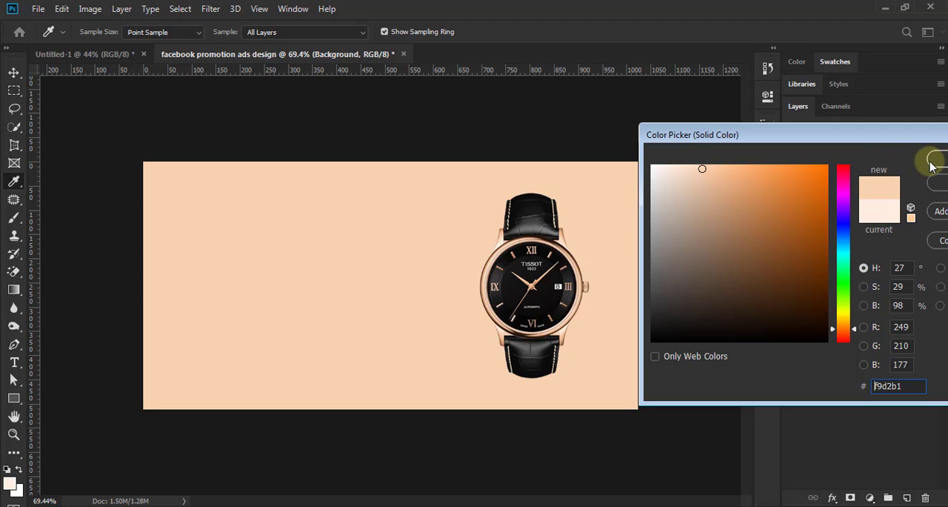
drag(921, 142, 881, 143)
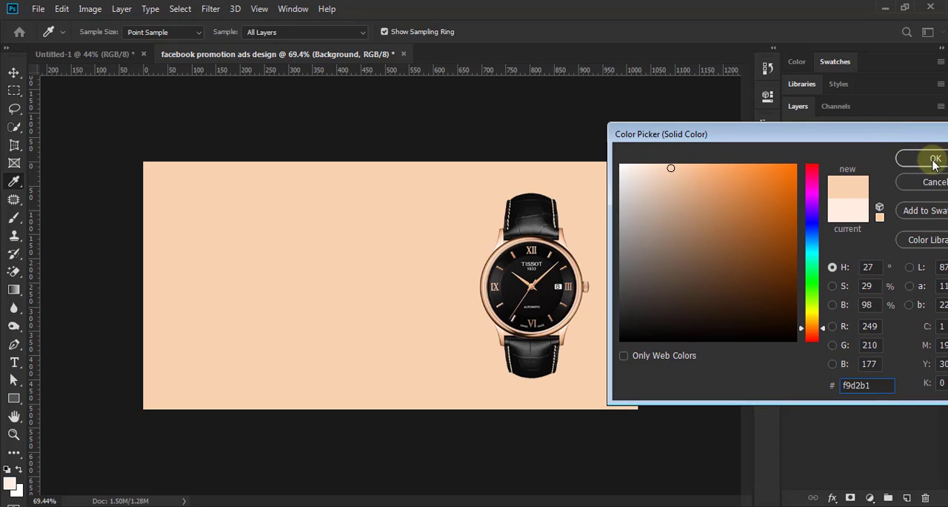
click(935, 159)
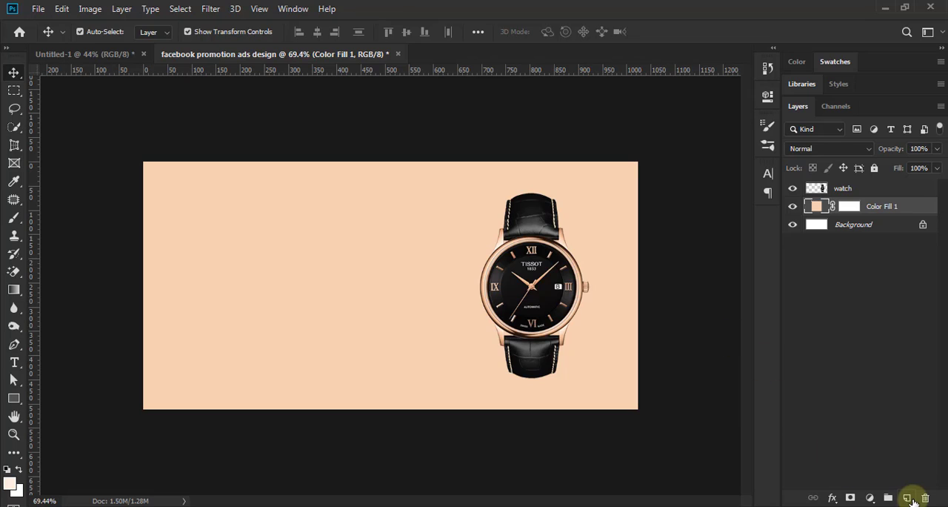
Step: Add a new layer above the colour fill and paint one soft 250 px pale-pink brush dab at the canvas centre
click(908, 497)
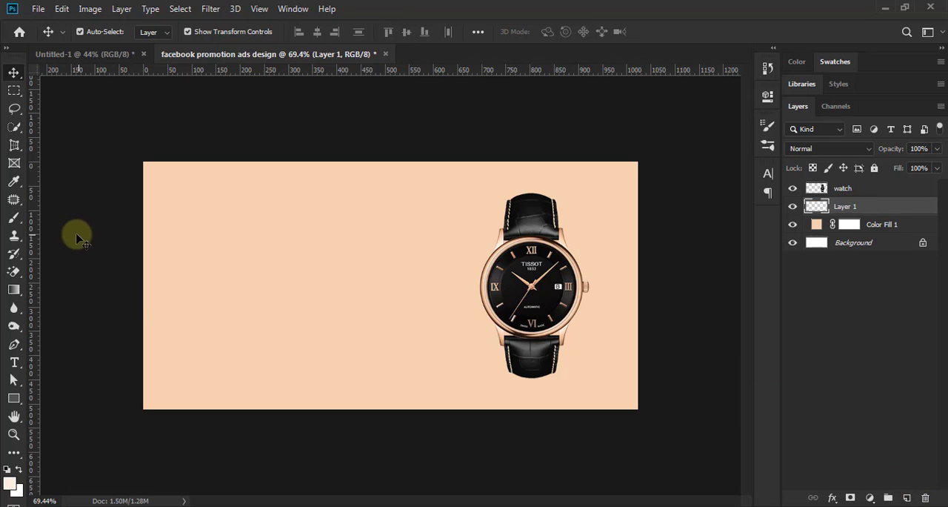
click(15, 220)
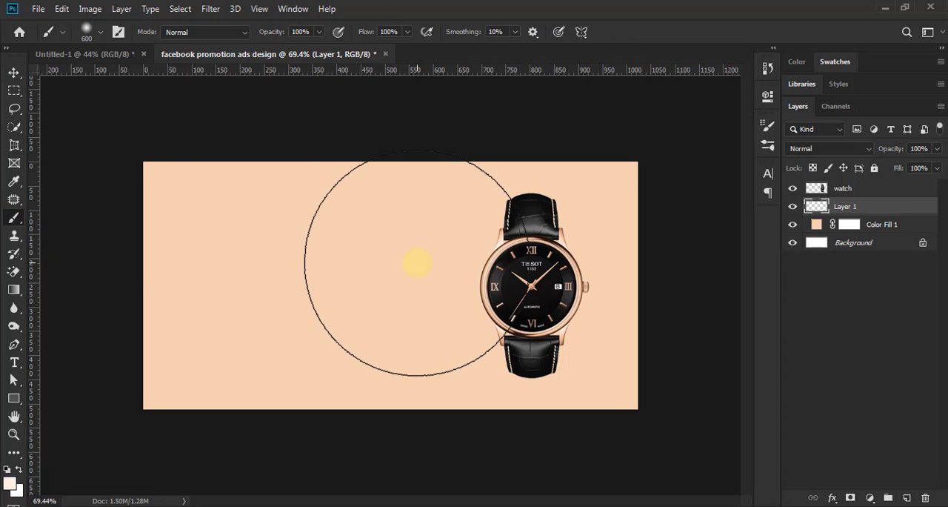
key(bracketleft)
key(bracketleft)
key(bracketleft)
key(bracketleft)
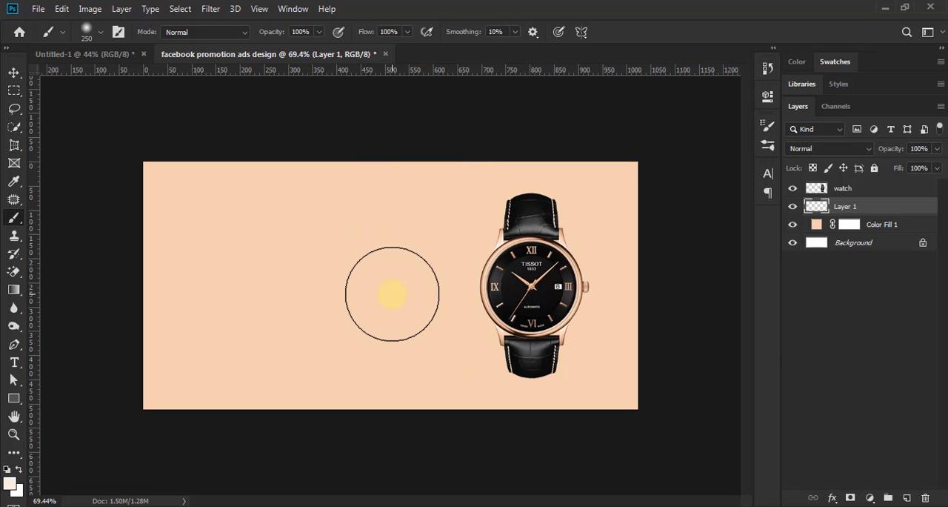
click(390, 297)
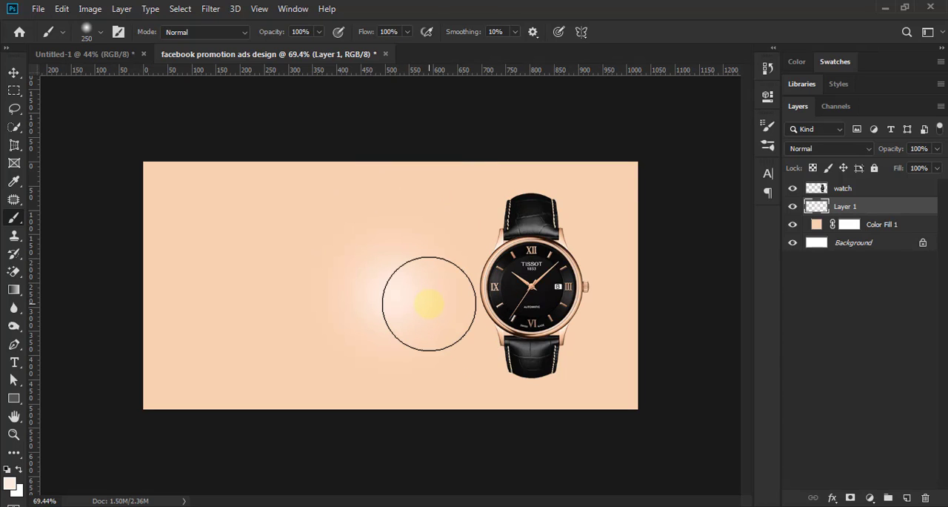
Step: Undo the pink dab and paint one soft 300 px brush dab in pale cream fff6ee at the canvas centre
key(ctrl+z)
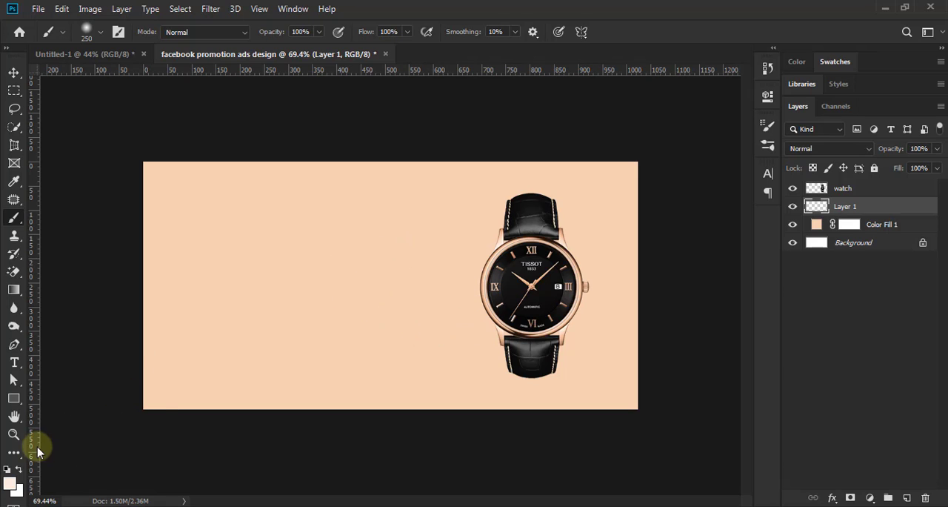
click(11, 485)
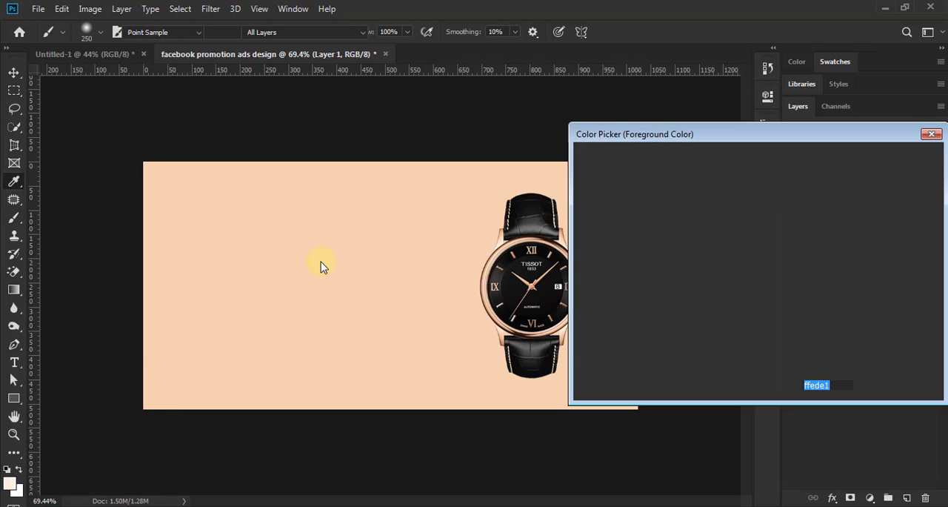
click(332, 237)
drag(589, 168, 598, 164)
click(421, 233)
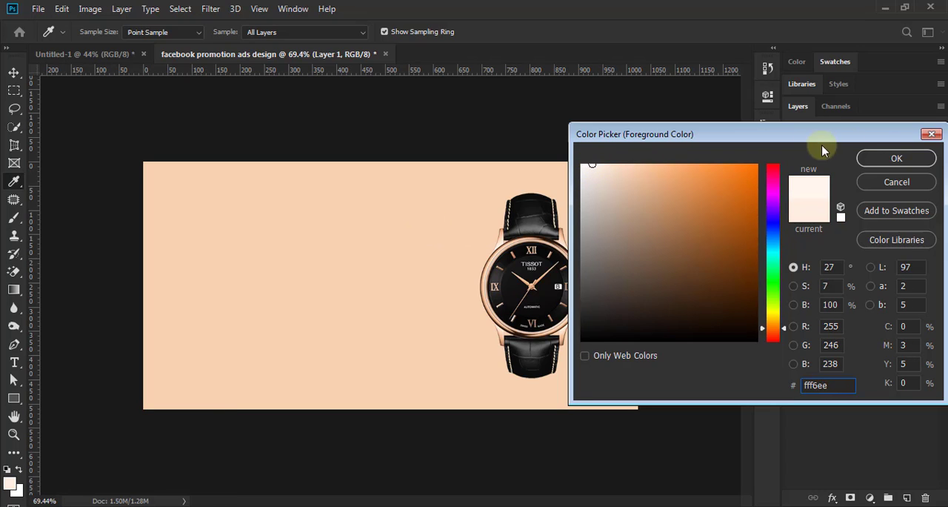
click(896, 157)
key(b)
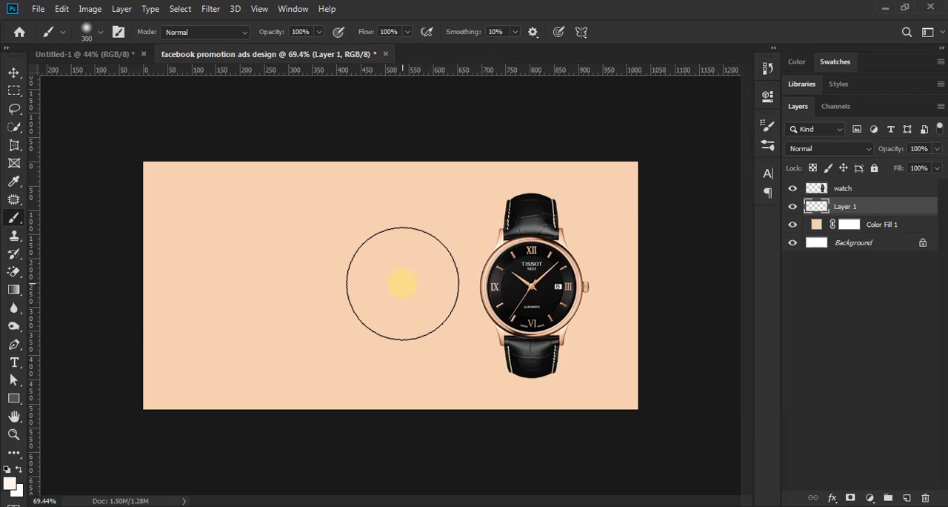
click(402, 283)
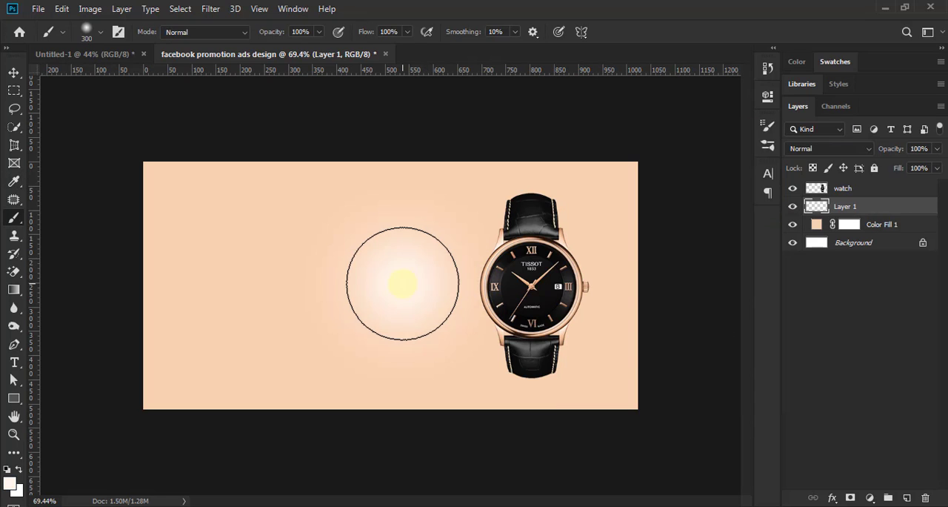
Step: Transform the glow on Layer 1 to 130.37% width and 52.77% height, placed behind the watch's base at X 708.5, Y 425.5 px
click(14, 74)
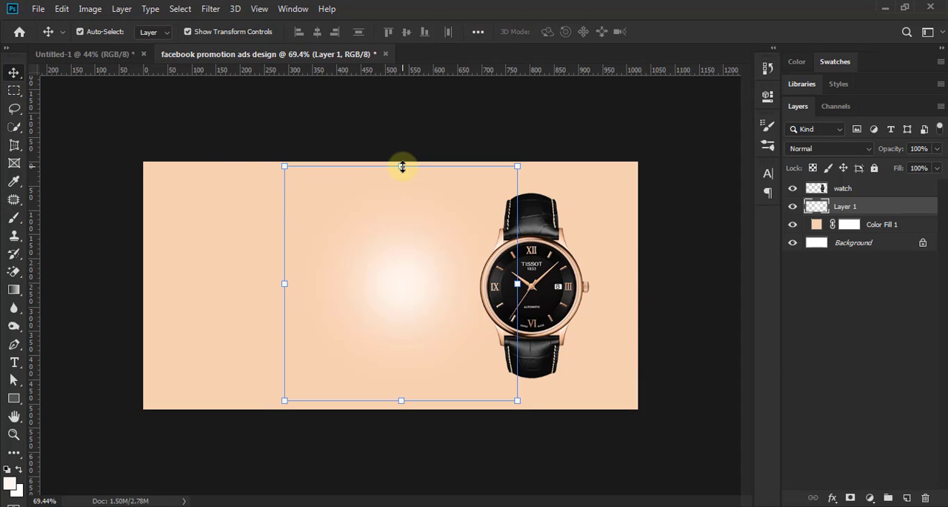
drag(399, 232, 398, 277)
drag(413, 340, 537, 366)
drag(403, 366, 334, 363)
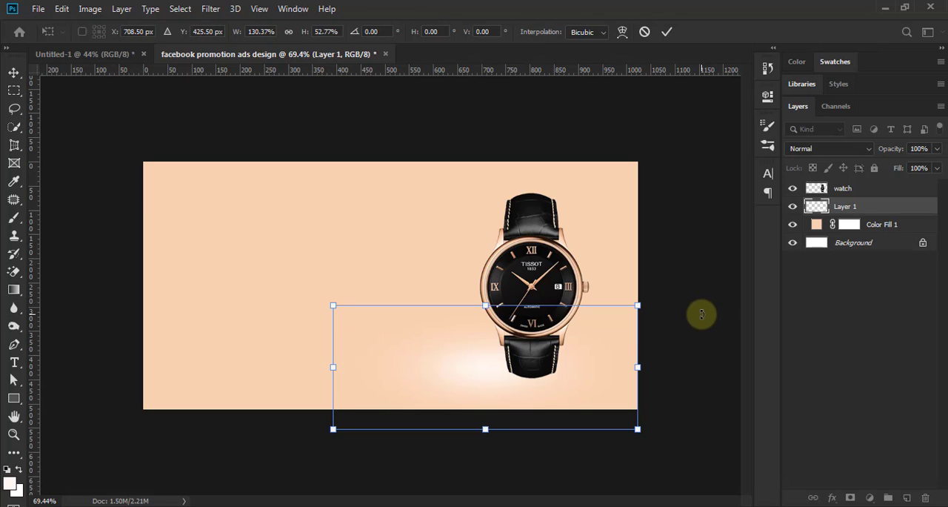
click(666, 32)
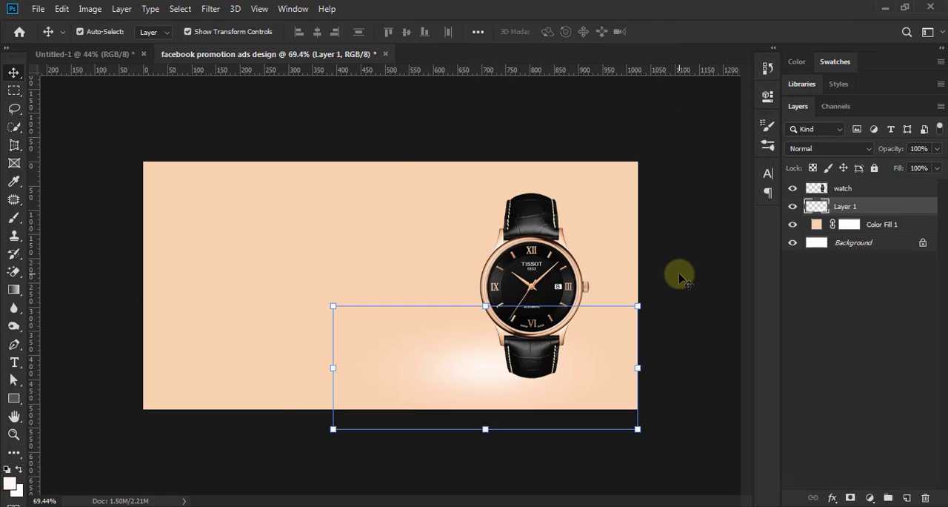
click(680, 277)
Step: Examine the glow behind the watch's lower strap at several zoom levels
scroll(561, 275, down, 1)
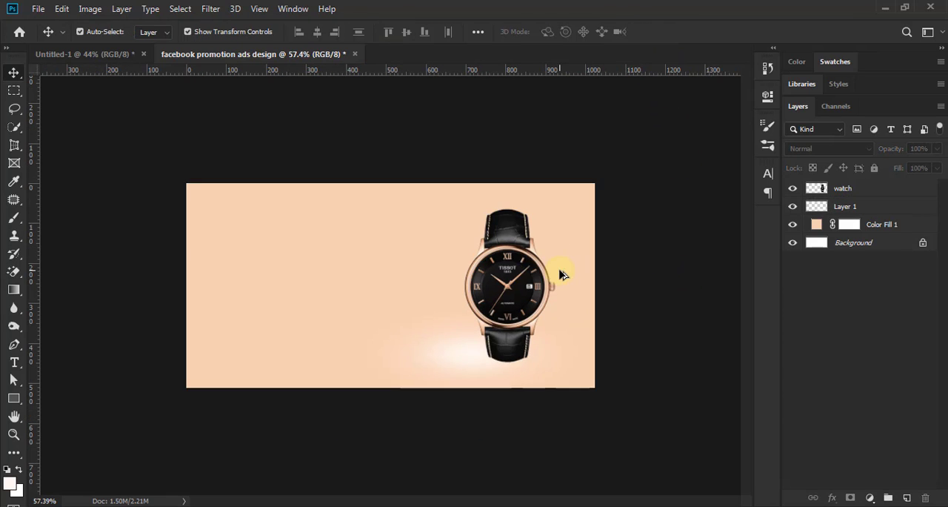
scroll(559, 272, down, 1)
scroll(542, 338, up, 3)
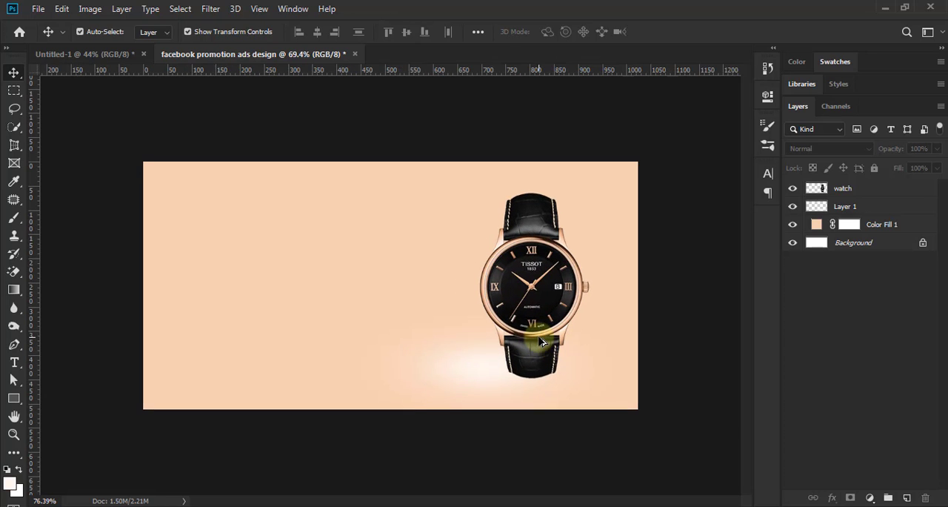
scroll(540, 340, down, 2)
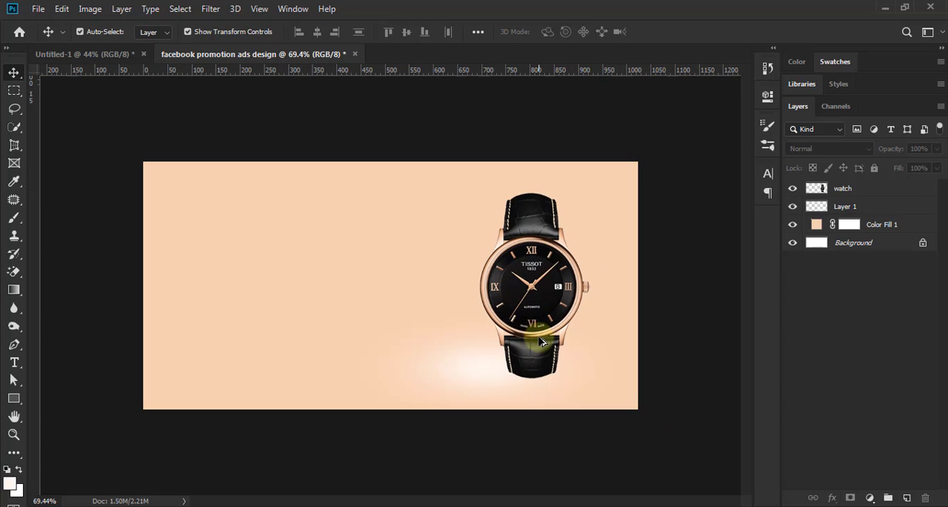
scroll(541, 340, up, 1)
scroll(560, 354, up, 1)
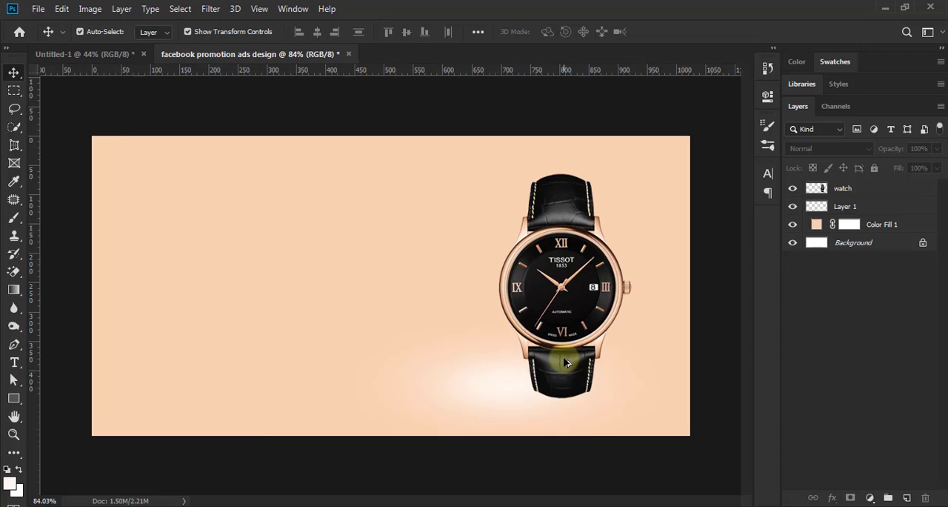
scroll(563, 359, down, 2)
scroll(563, 360, up, 1)
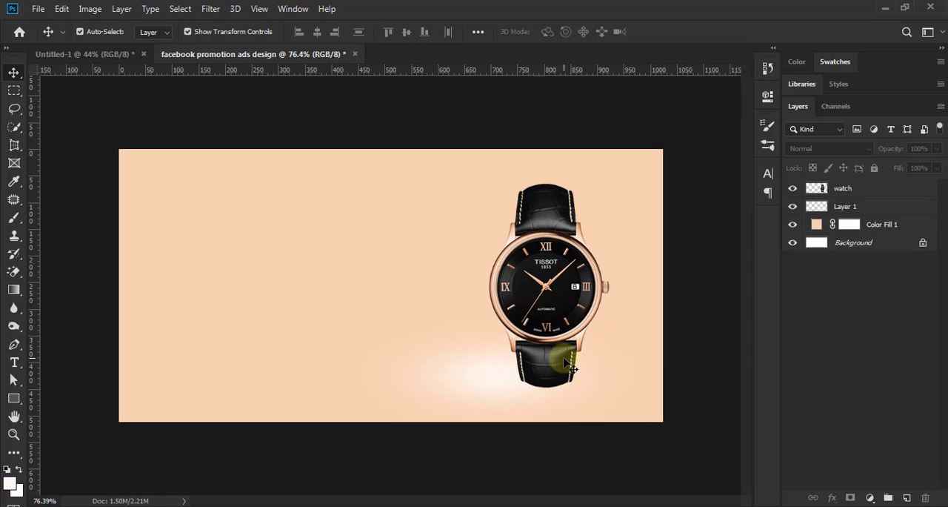
Step: Add a new layer above Layer 1 and paint one soft 300 px black brush dab near the canvas centre
click(873, 210)
click(907, 497)
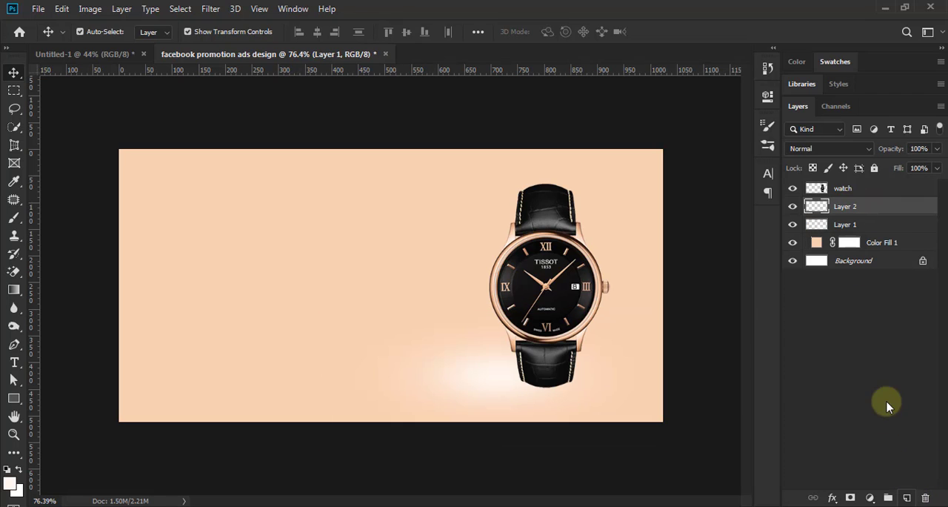
click(14, 217)
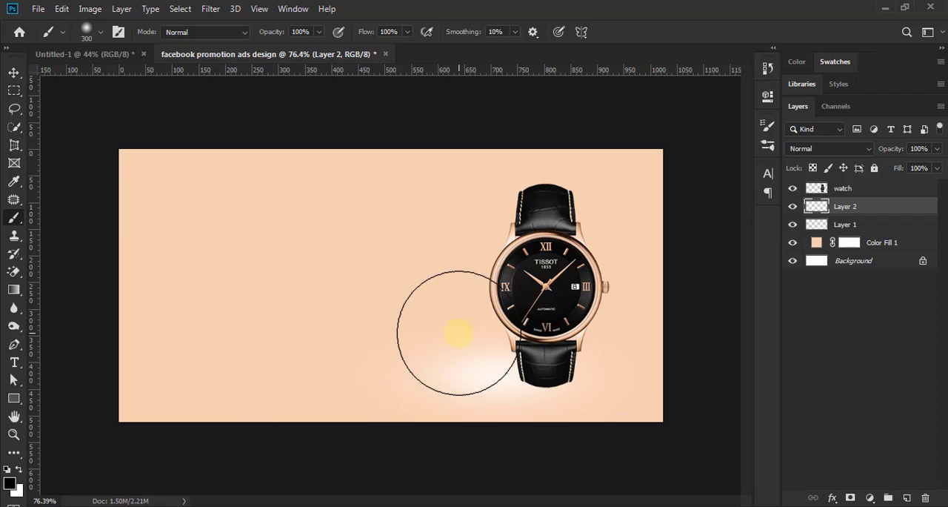
click(382, 301)
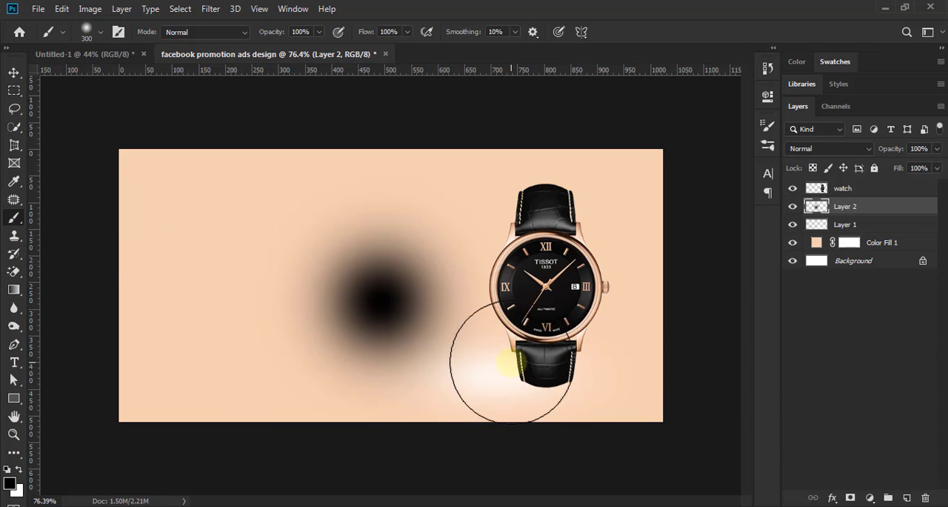
Step: Flatten the black dab to 9.81% height and 82.23% width, and centre it under the watch at X 796 px
click(13, 73)
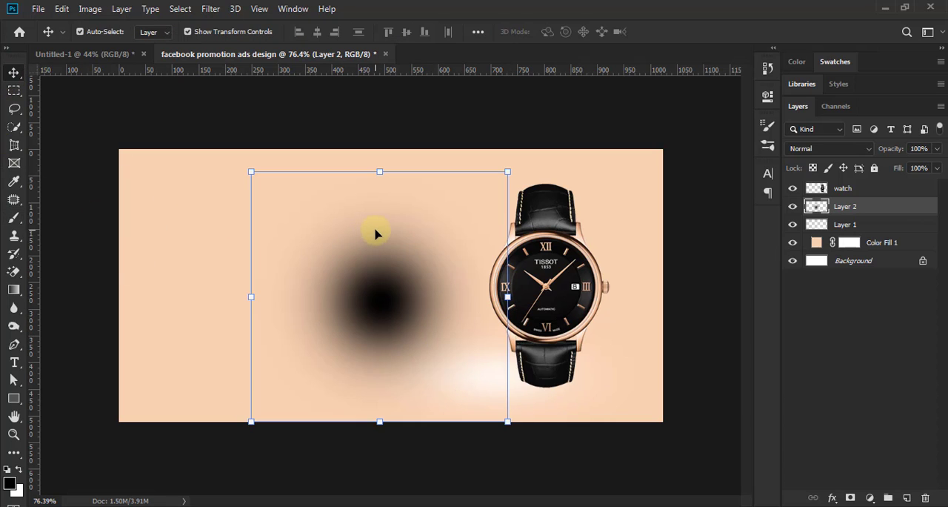
mouse_move(380, 232)
mouse_down()
mouse_move(372, 397)
mouse_move(554, 386)
mouse_up()
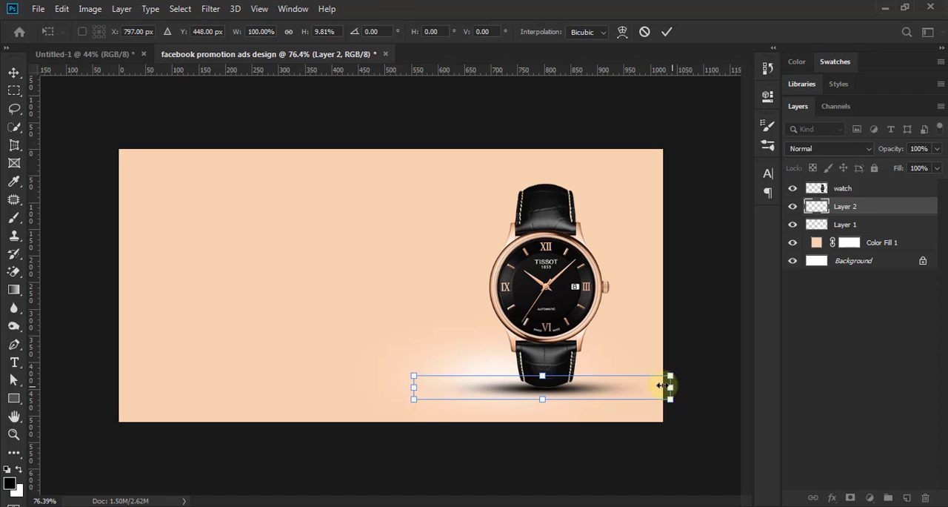
drag(663, 385, 620, 385)
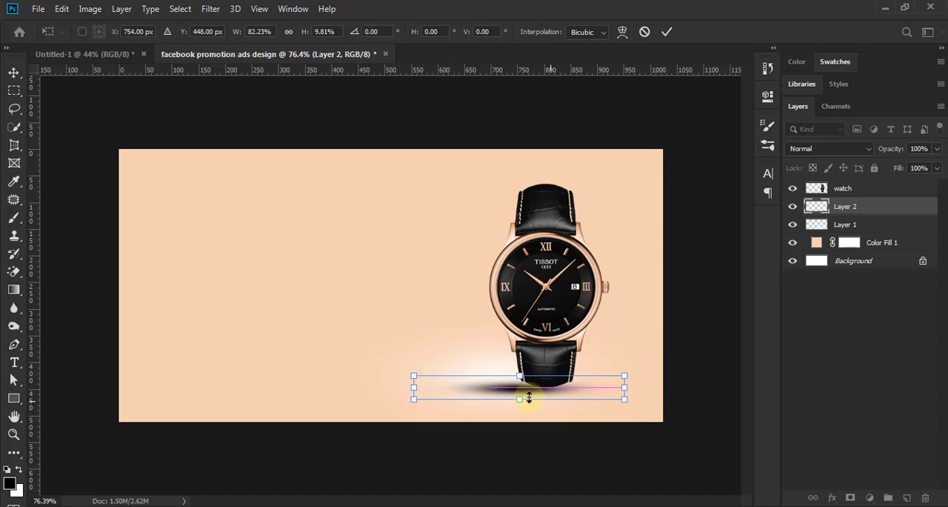
drag(522, 390, 535, 393)
drag(537, 391, 541, 388)
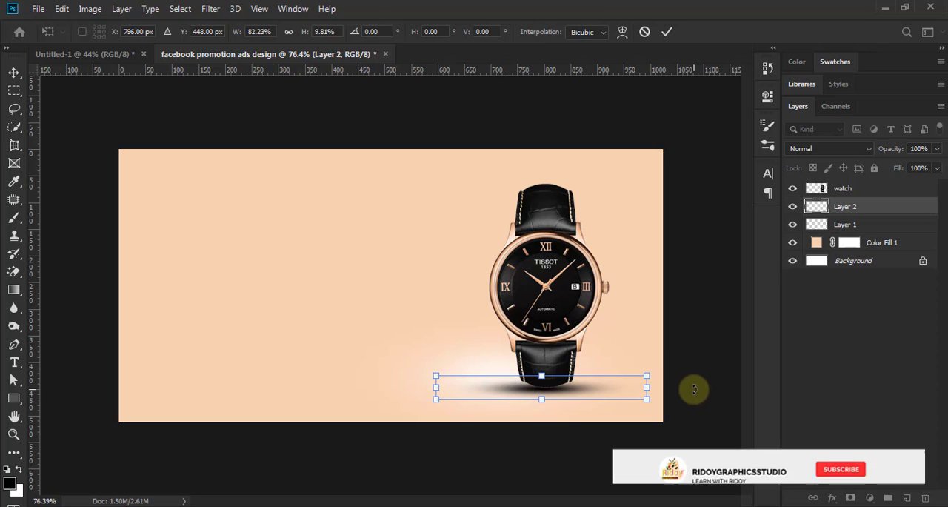
Step: Nudge the shadow up 3 px to Y 445 px against the bottom strap, and apply the transform
key(Up)
key(Up)
key(Up)
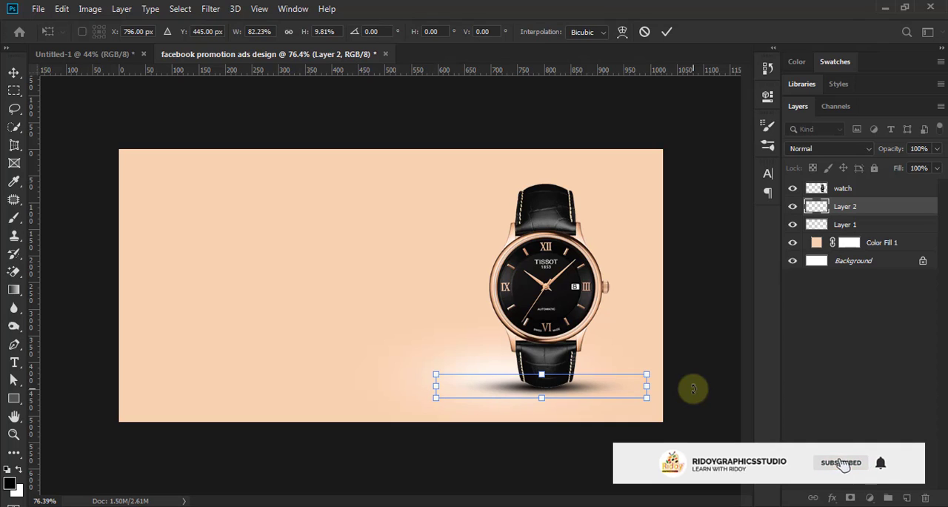
click(667, 31)
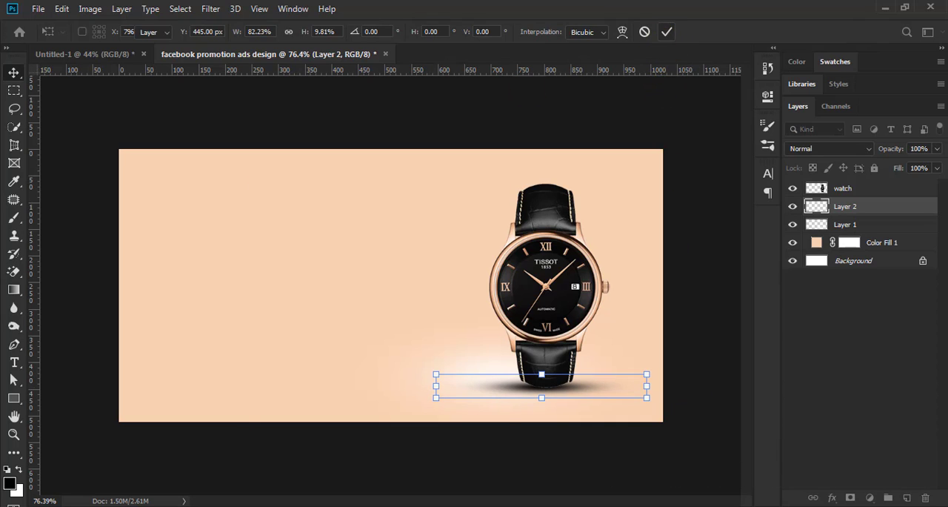
click(706, 296)
Step: Add a new empty layer directly above the shadow on Layer 2, below the watch layer
scroll(589, 324, down, 3)
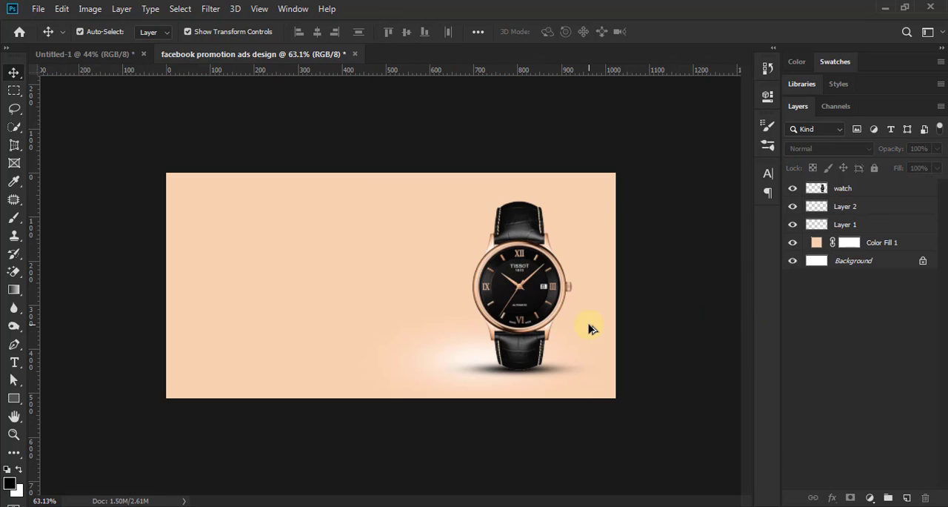
scroll(508, 356, down, 1)
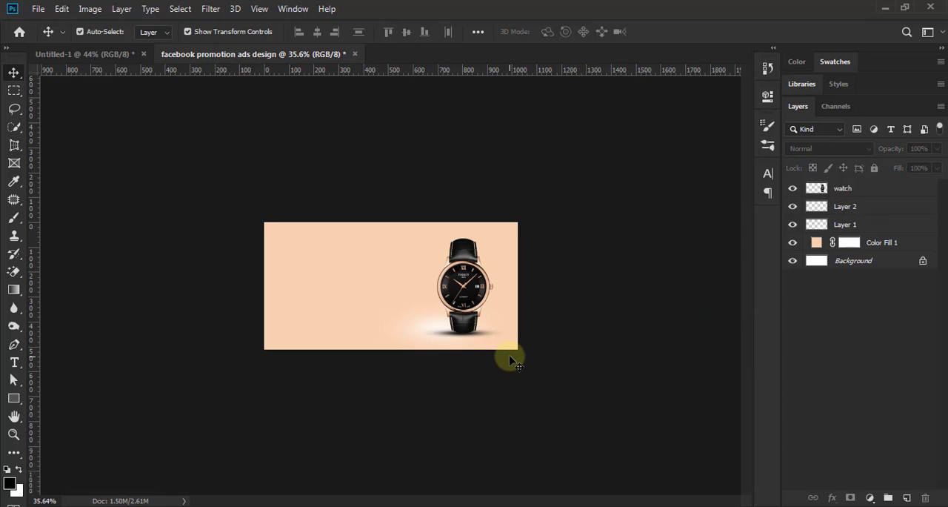
scroll(510, 359, up, 3)
scroll(509, 357, up, 1)
scroll(508, 355, up, 1)
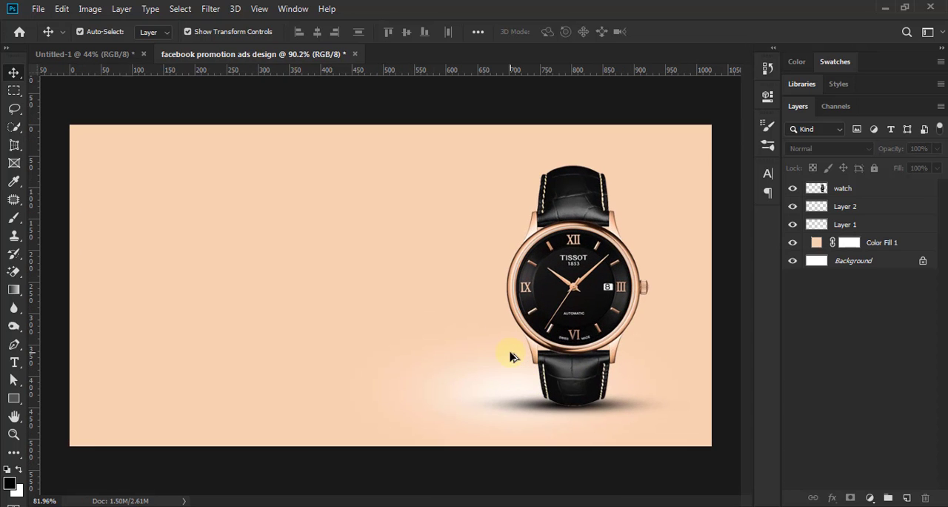
scroll(508, 355, down, 1)
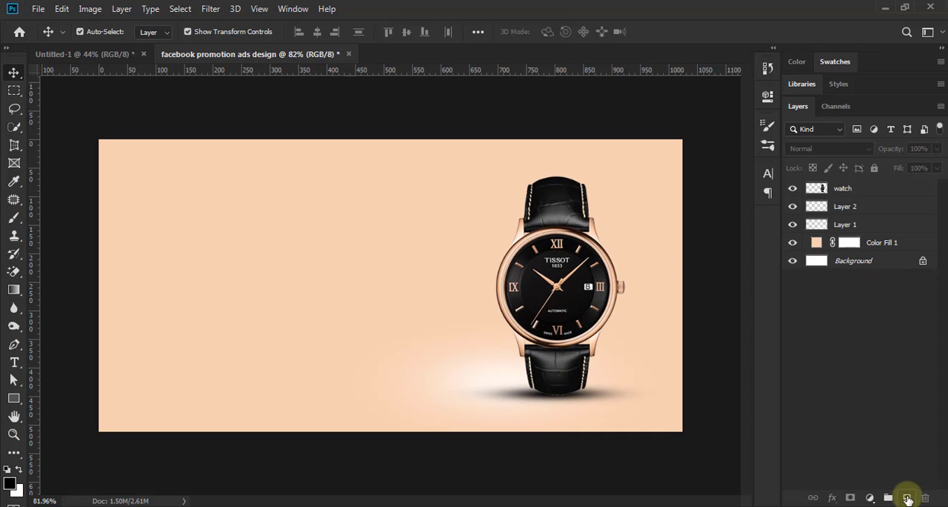
click(858, 213)
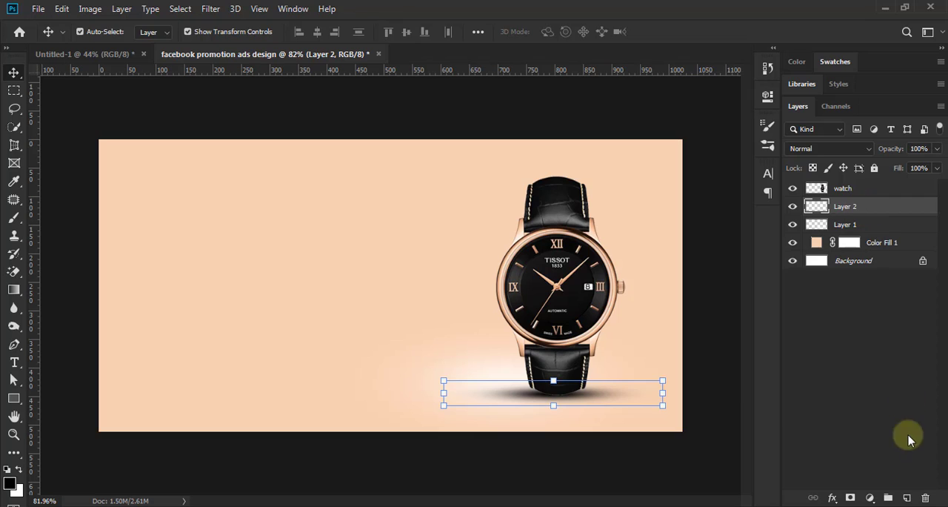
click(907, 497)
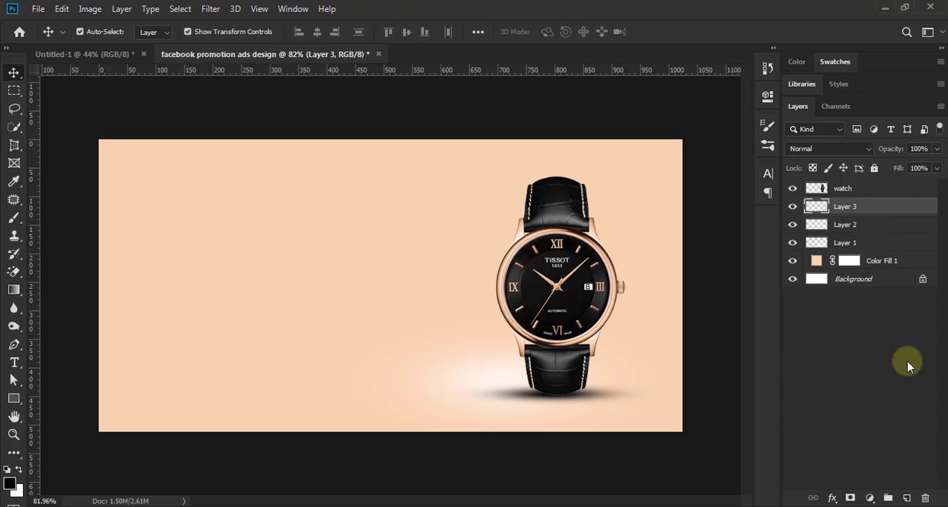
Step: Set the brush's foreground colour to the pale cream #fff5ed, derived from the peach background
click(13, 218)
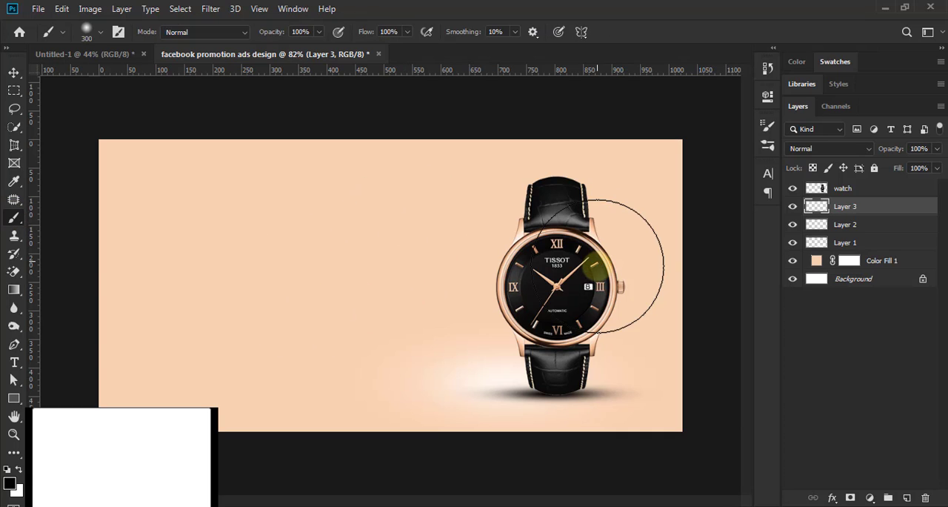
click(10, 485)
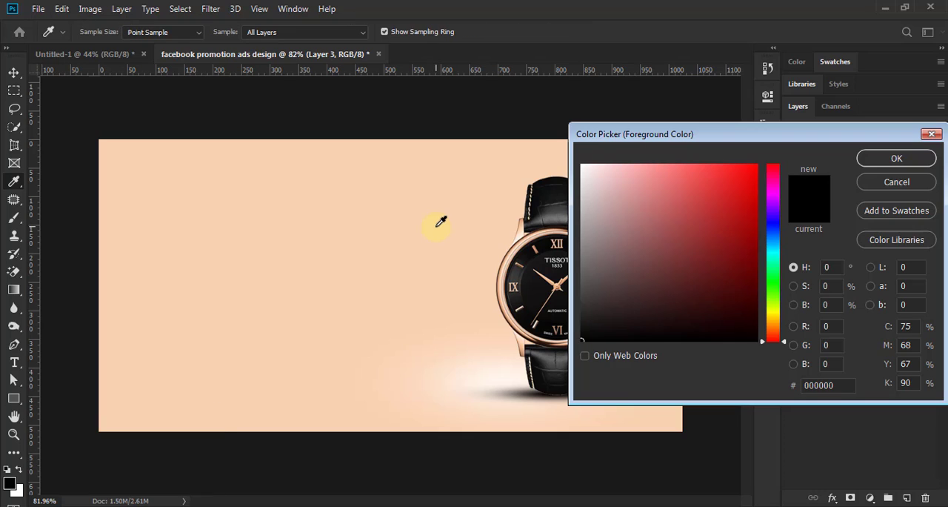
click(441, 221)
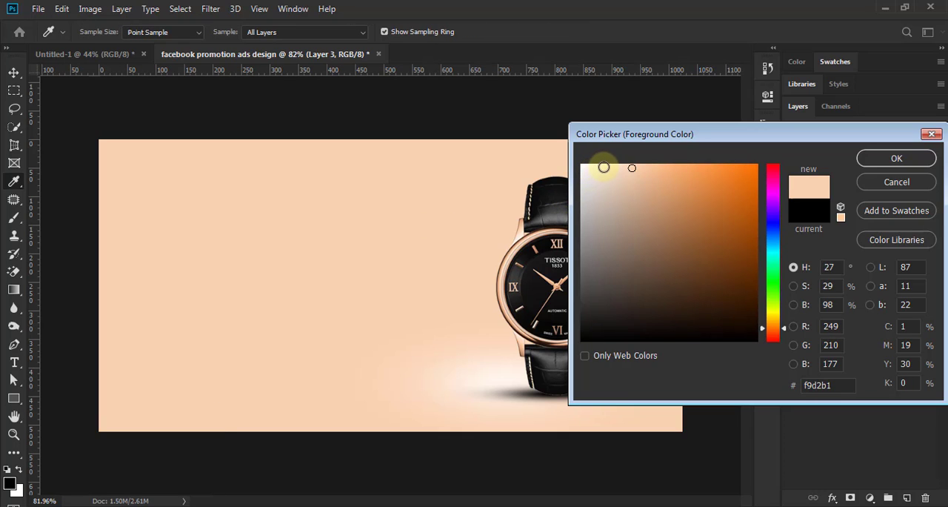
drag(590, 167, 587, 163)
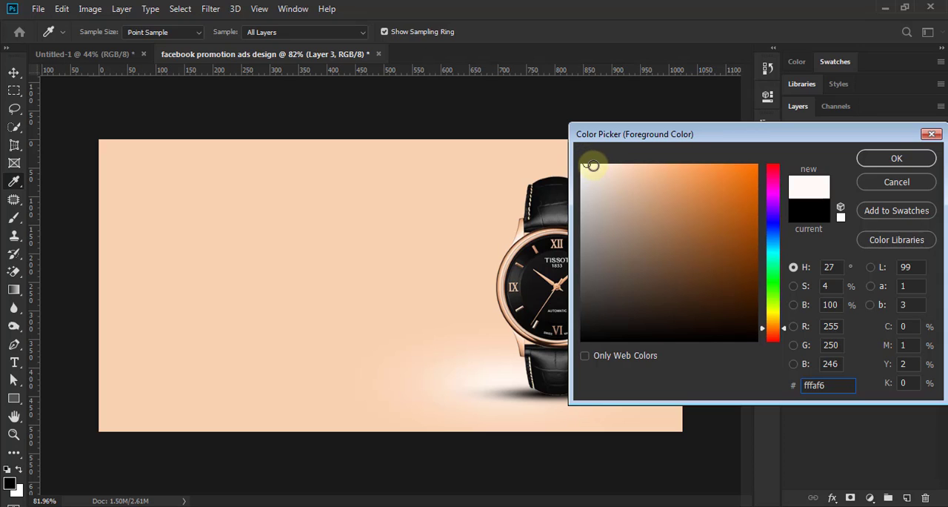
click(593, 164)
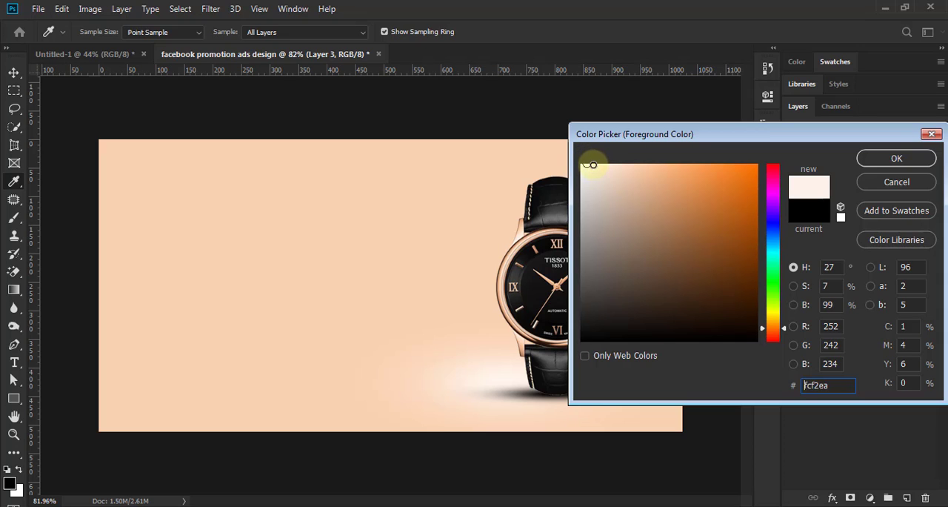
click(894, 160)
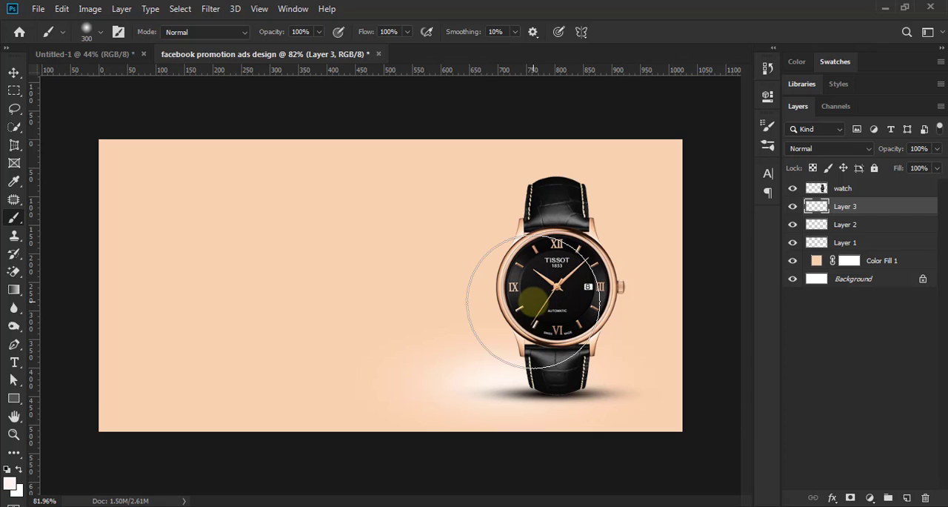
key(bracketright)
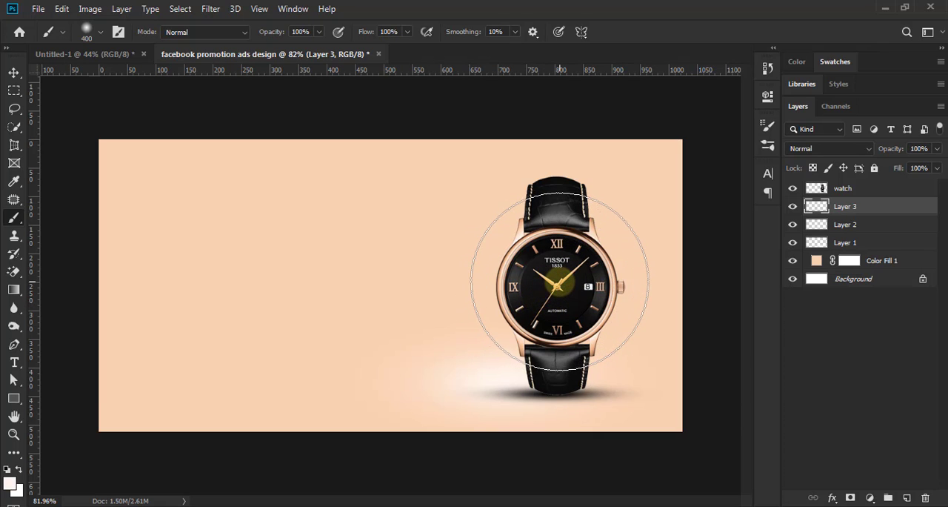
click(559, 282)
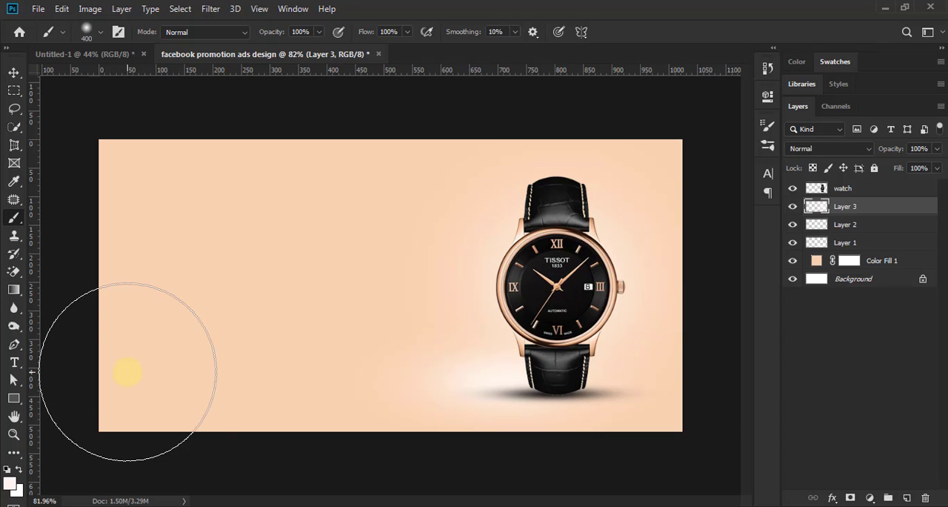
click(447, 292)
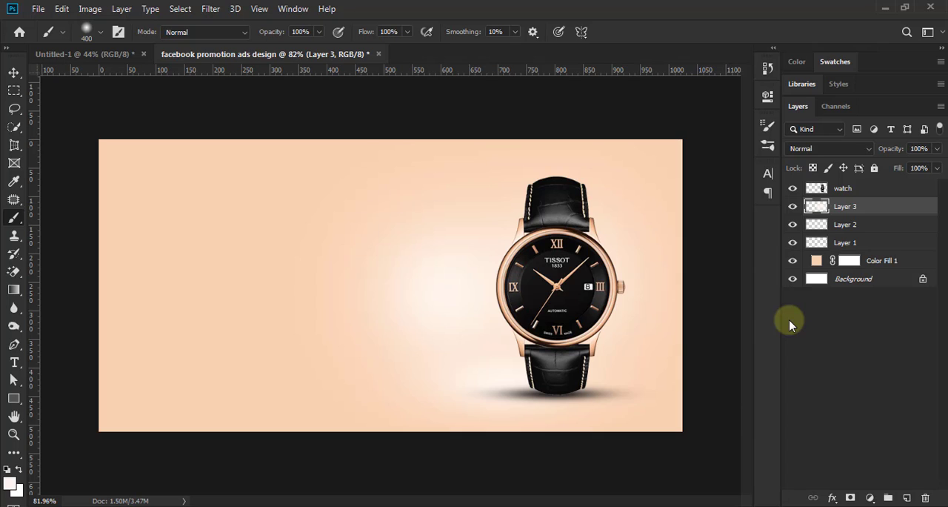
key(ctrl+z)
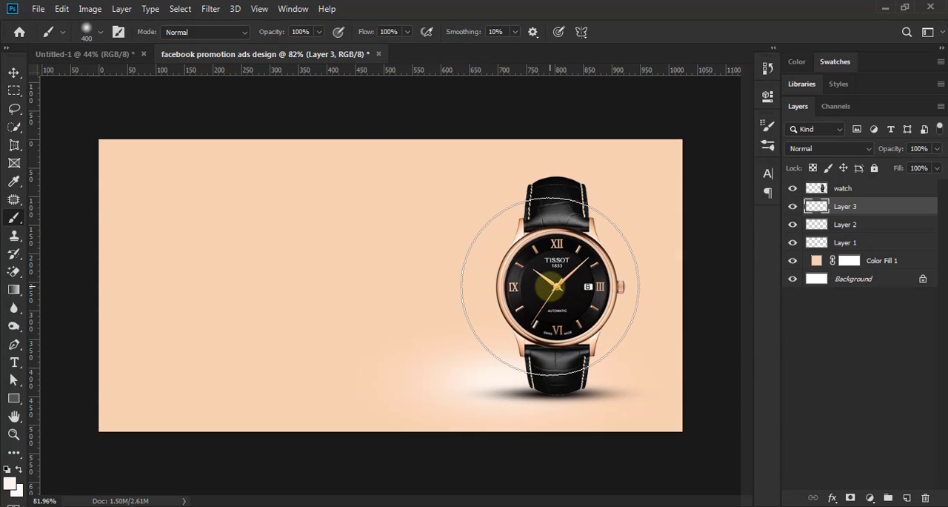
Step: Paint one soft 500 px cream dab behind the watch dial on Layer 3
key(bracketright)
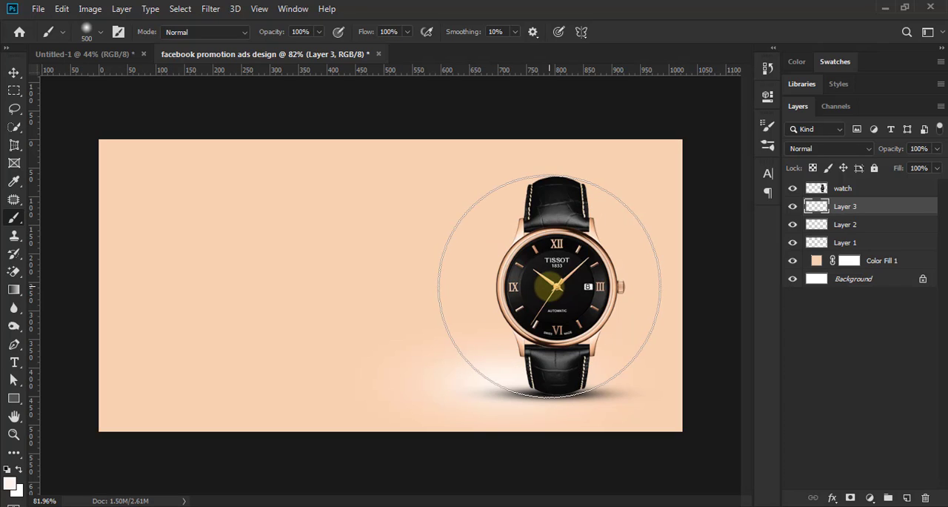
key(bracketright)
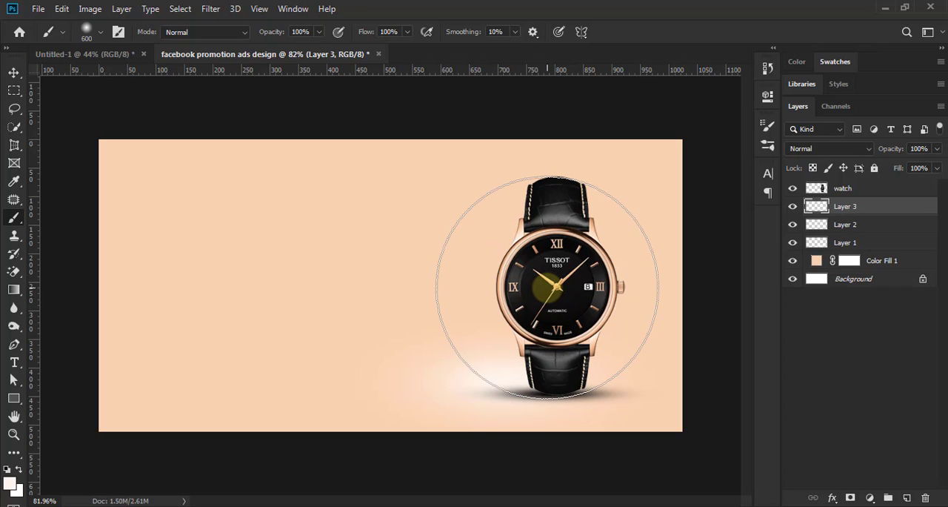
key(bracketleft)
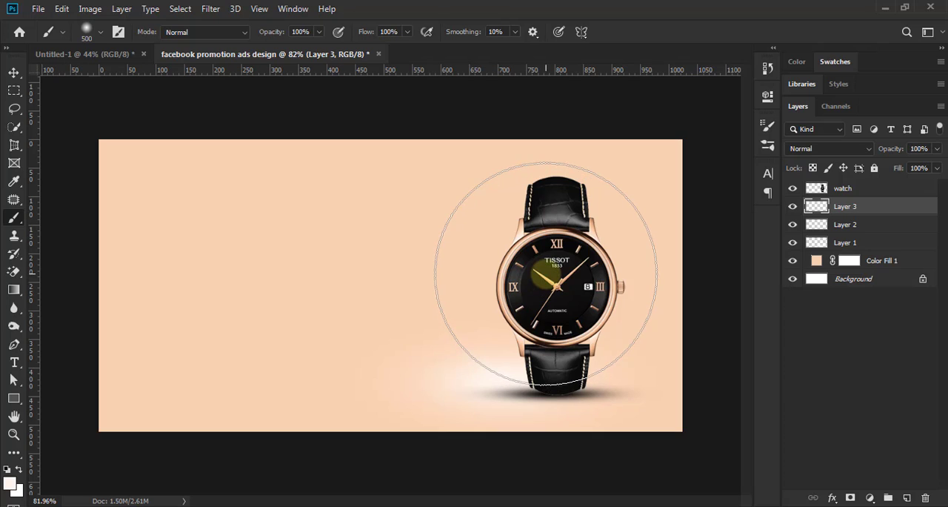
click(546, 275)
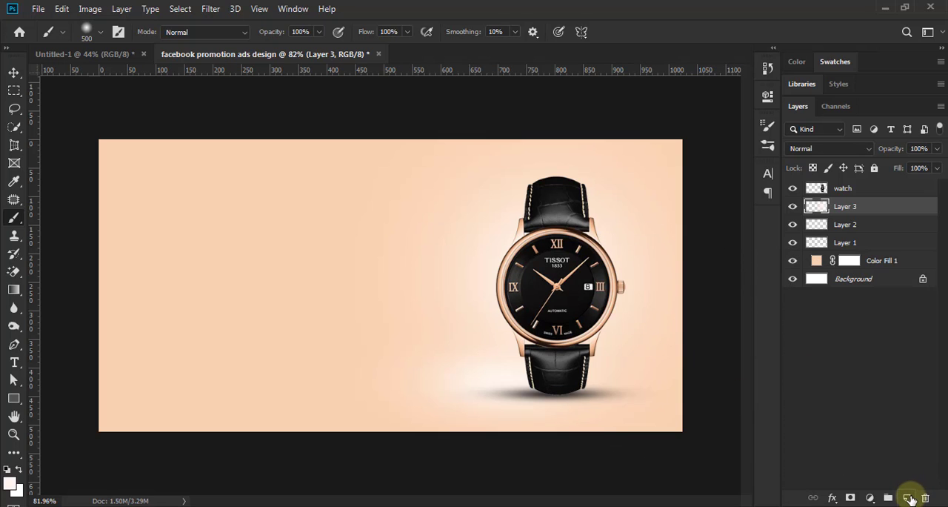
Step: Add a new layer above Layer 3 and paint a soft 500 px glow in #ffecdc beside the watch's crown-free side
click(909, 498)
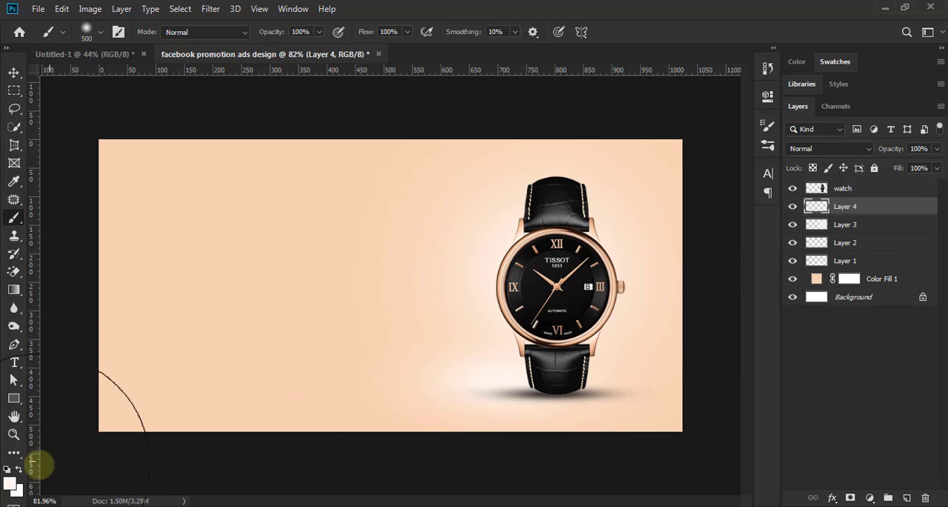
click(11, 485)
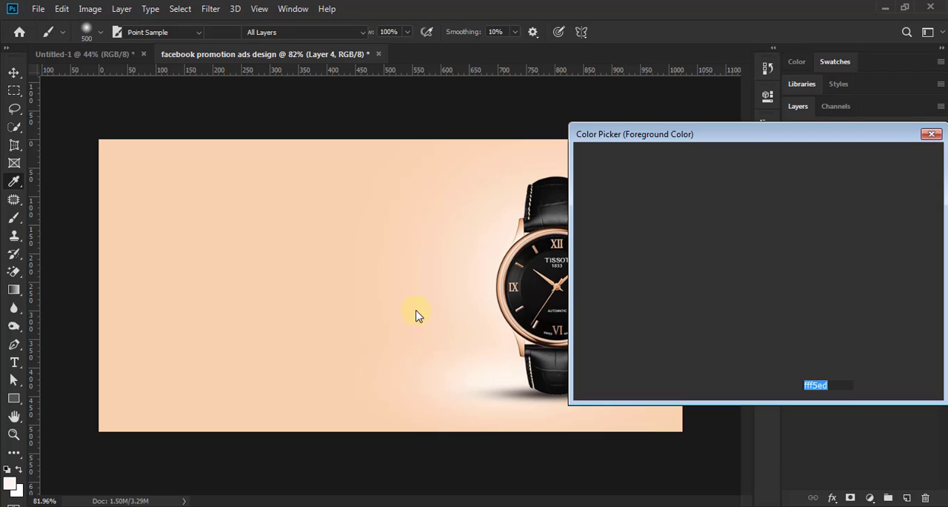
click(339, 281)
click(620, 166)
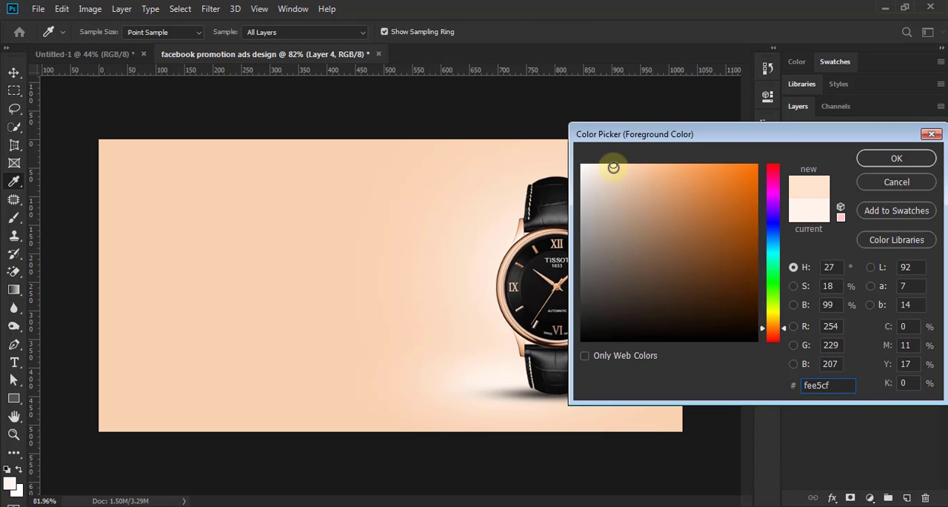
drag(613, 168, 604, 163)
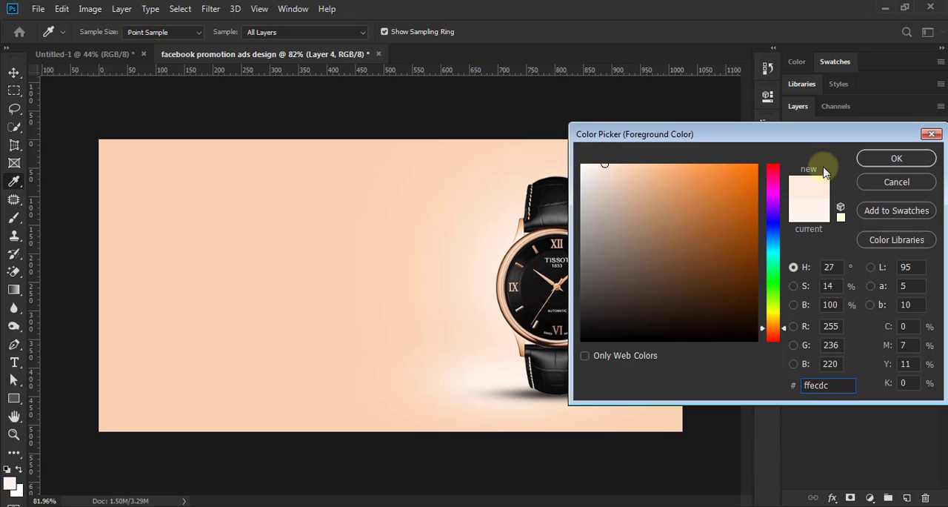
click(888, 157)
key(b)
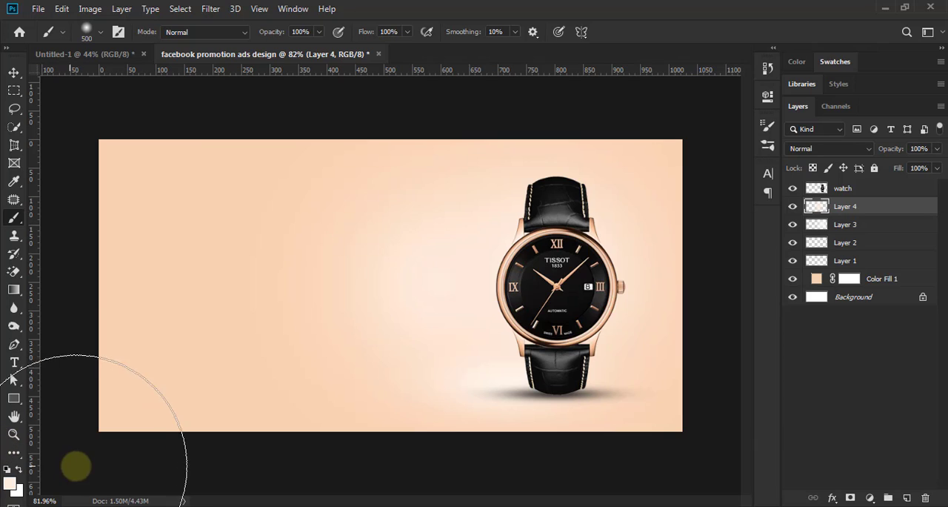
Step: Warp the Layer 4 glow, pulling both left corners and the upper-right corner outward and the lower-right corner slightly inward
click(14, 73)
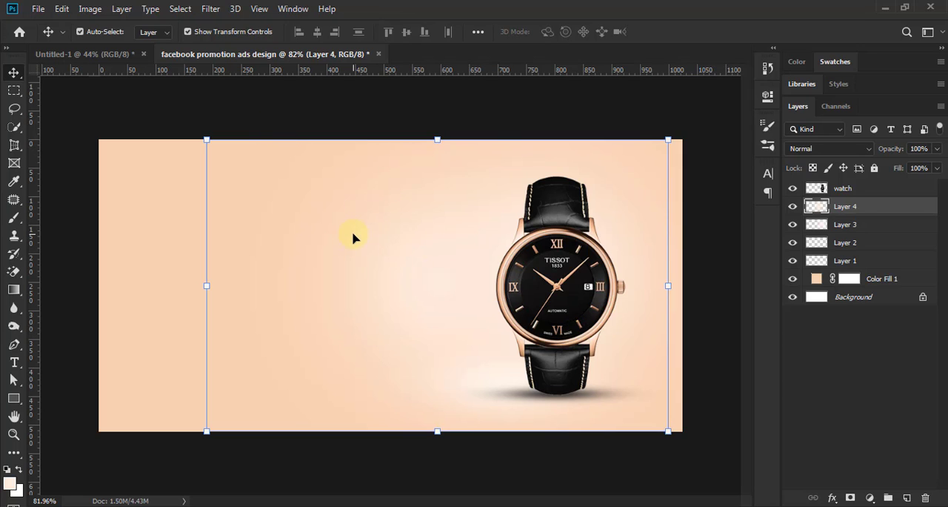
click(61, 10)
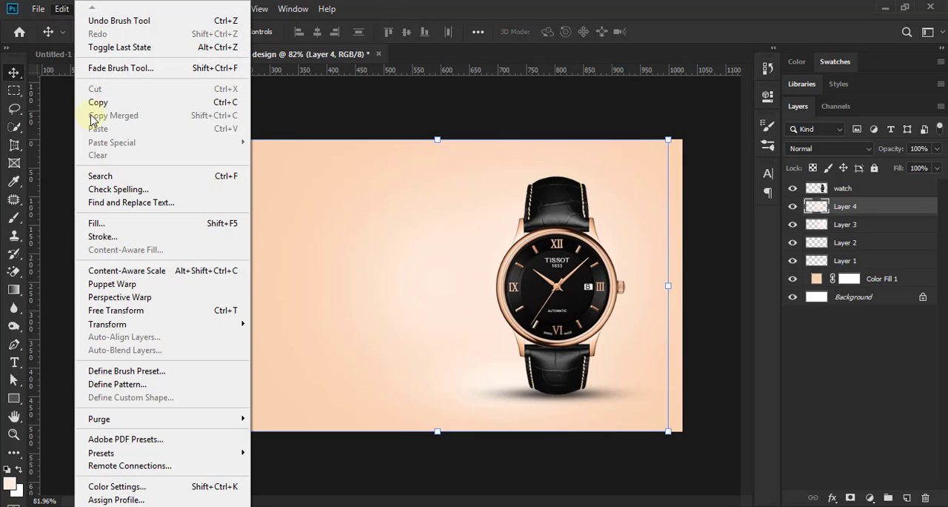
mouse_move(141, 324)
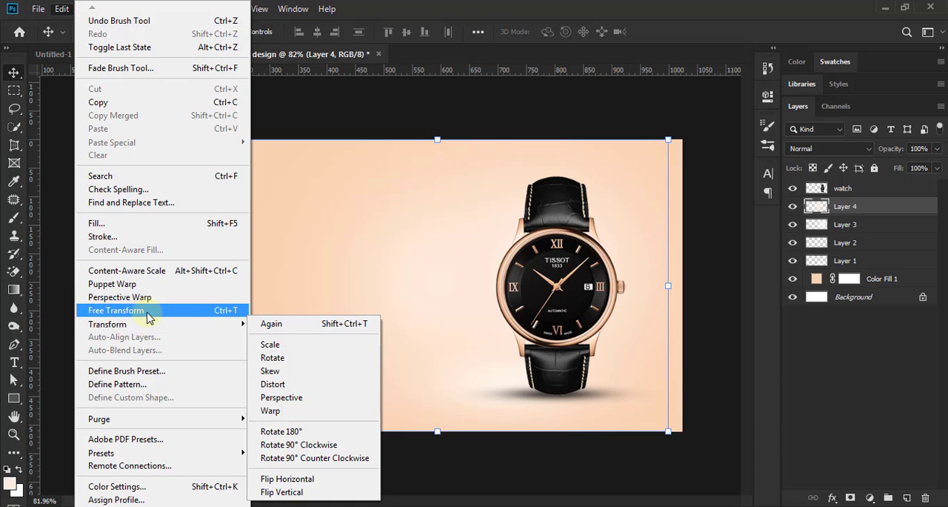
click(221, 309)
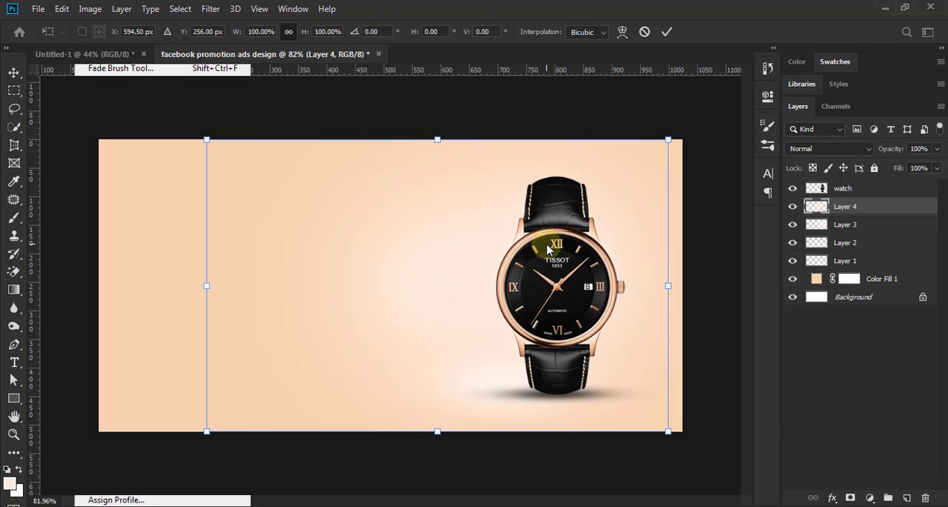
click(621, 33)
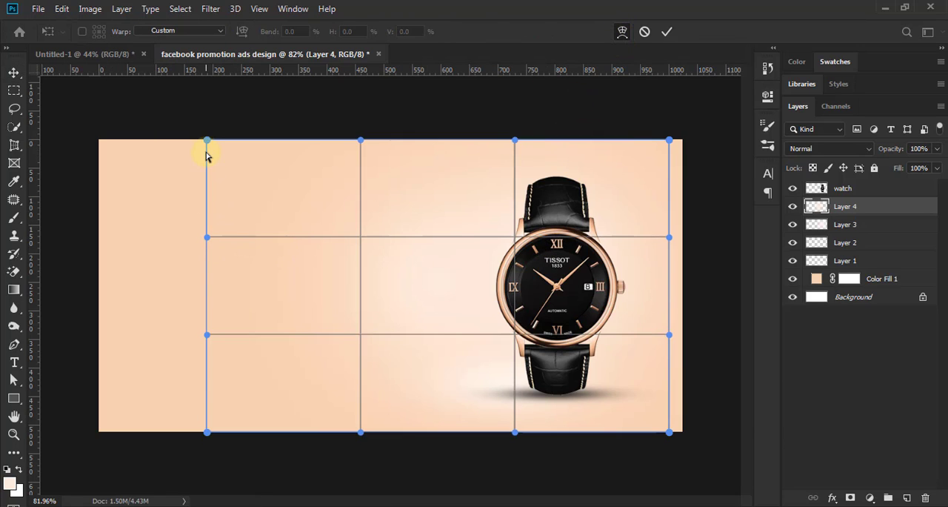
drag(208, 141, 152, 110)
drag(206, 433, 66, 458)
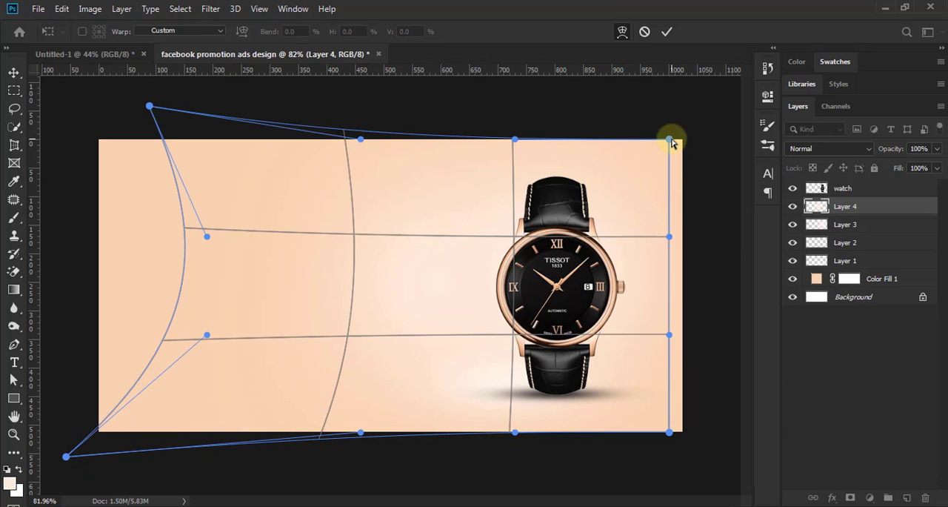
drag(672, 143, 696, 130)
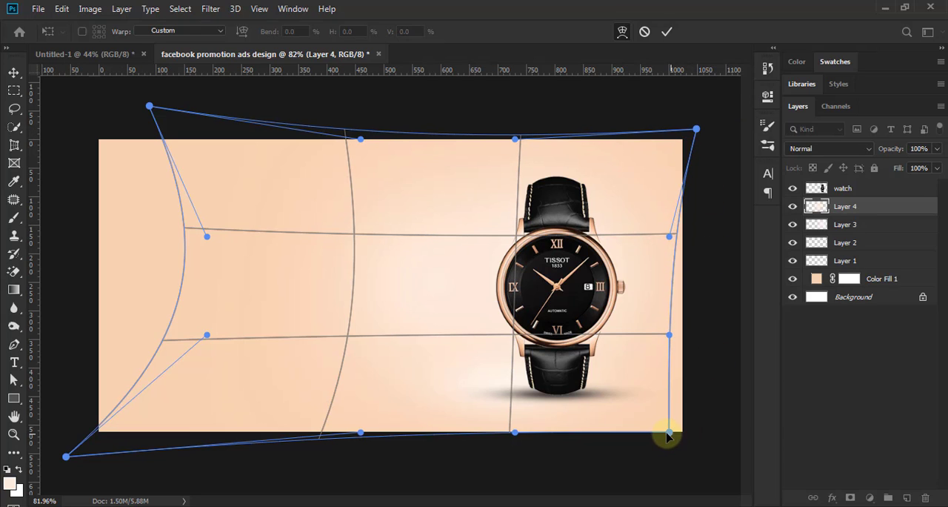
drag(666, 436, 653, 418)
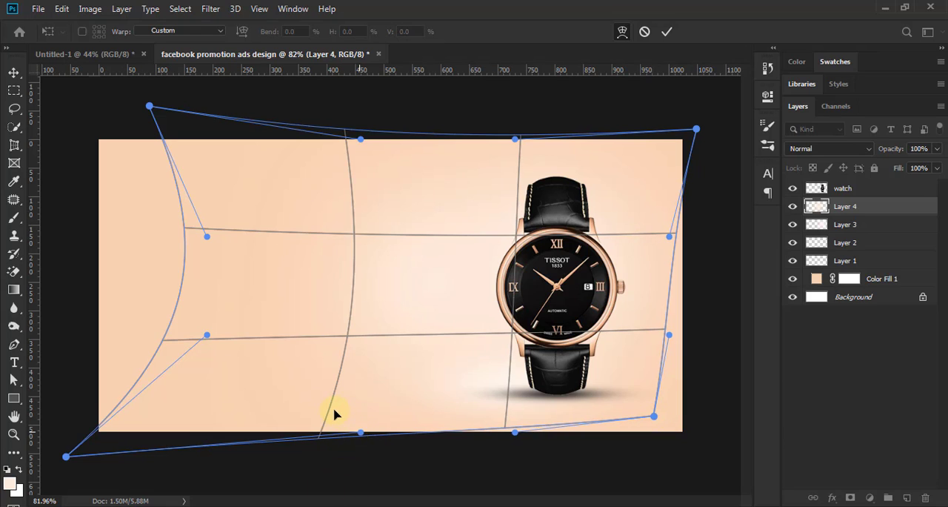
Step: Bend the warp's lower edge slightly upward and bulge its left edge out to the canvas border, and apply the warp
drag(334, 413, 291, 404)
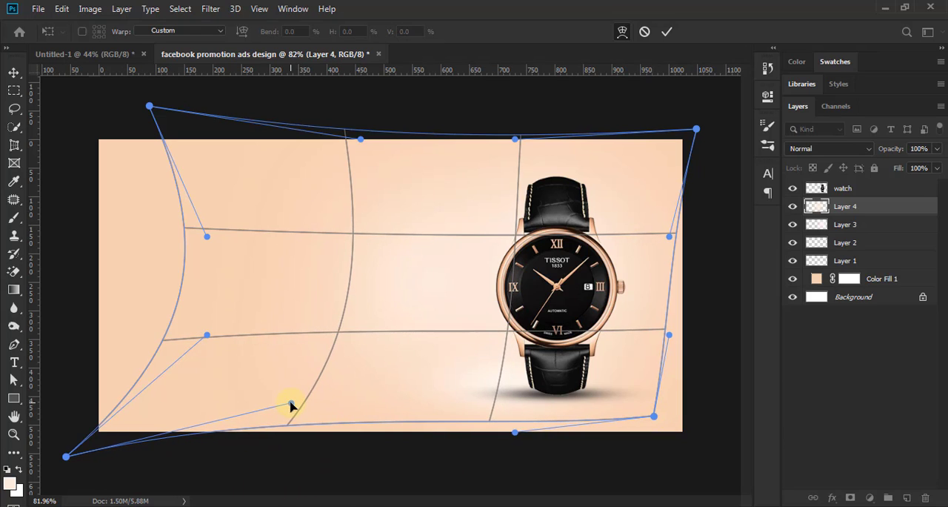
drag(207, 237, 72, 215)
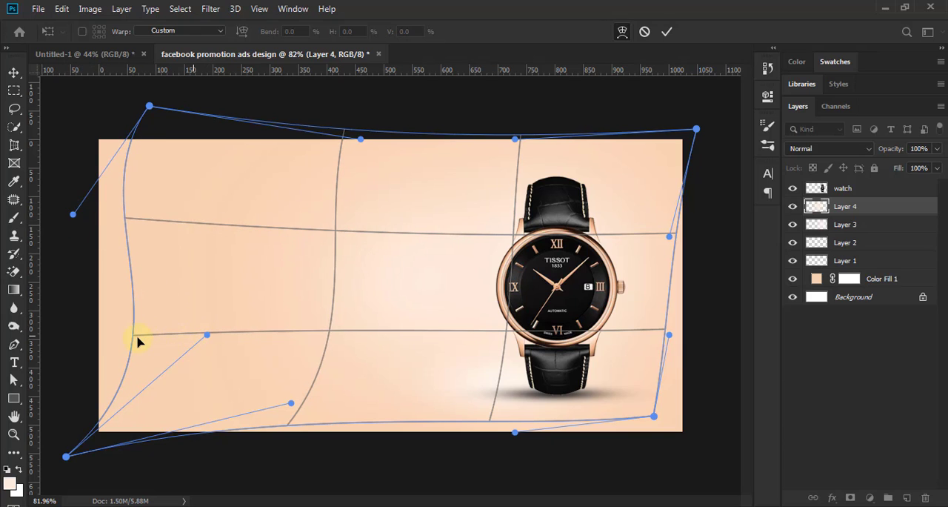
drag(137, 341, 100, 358)
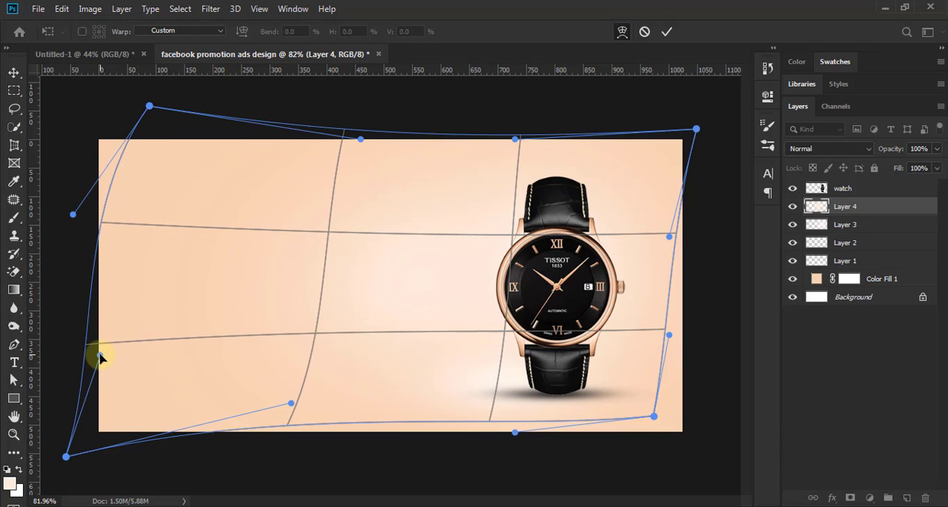
click(667, 34)
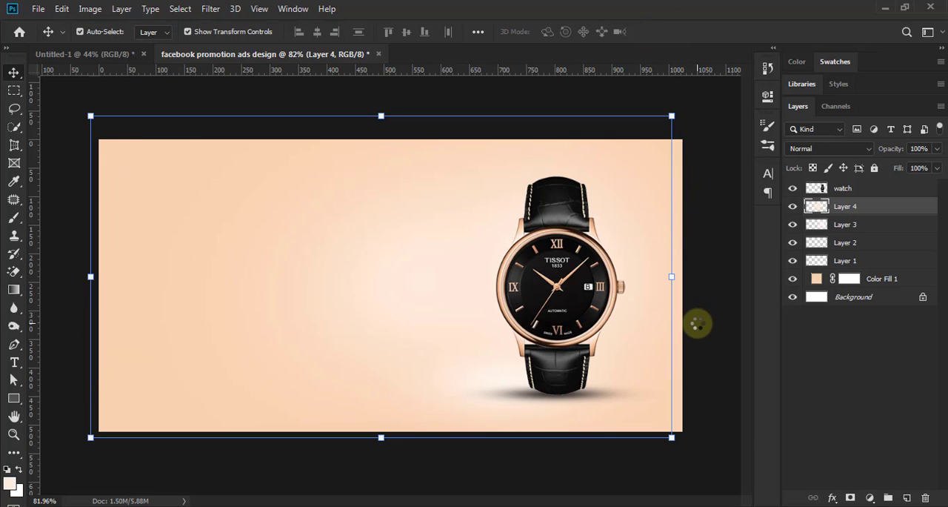
Step: Stretch the Layer 3 glow to 110.06% width by extending its right edge past the canvas border, and apply it
scroll(650, 328, down, 5)
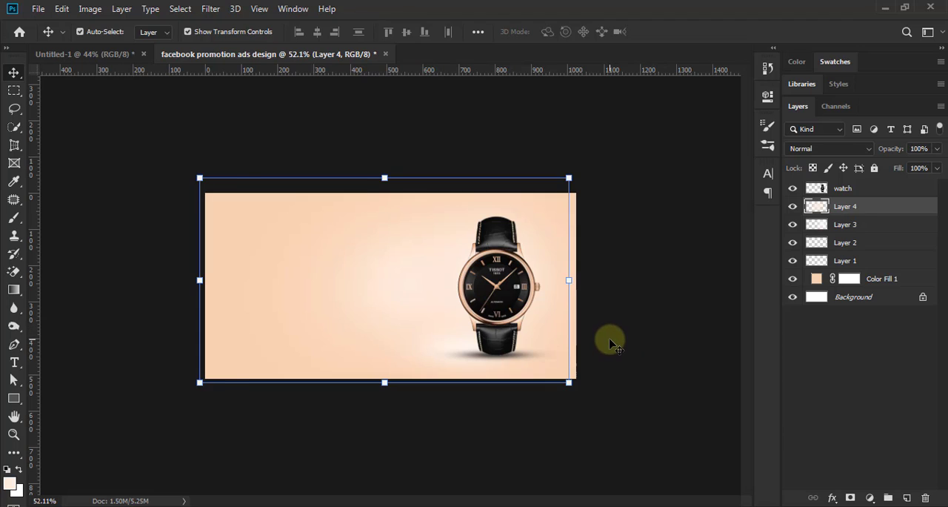
scroll(611, 340, down, 2)
scroll(610, 339, up, 3)
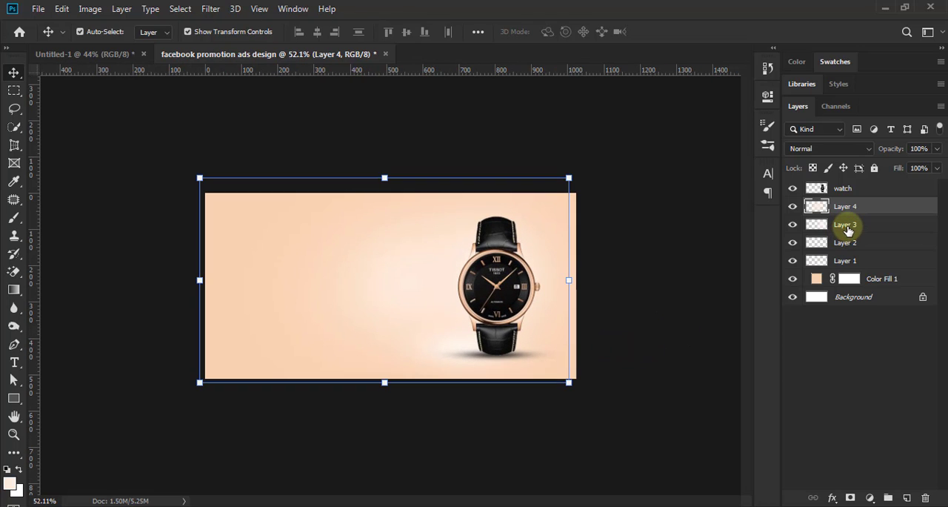
click(846, 227)
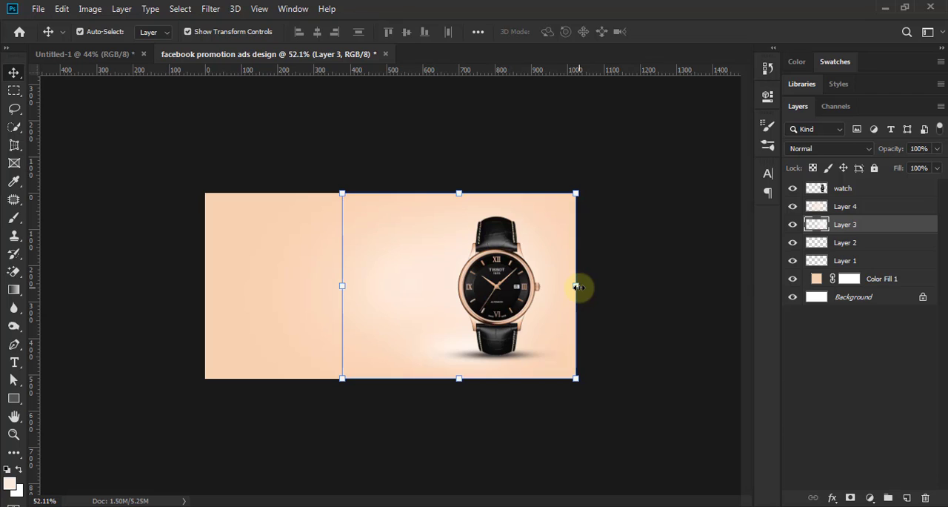
drag(585, 287, 600, 286)
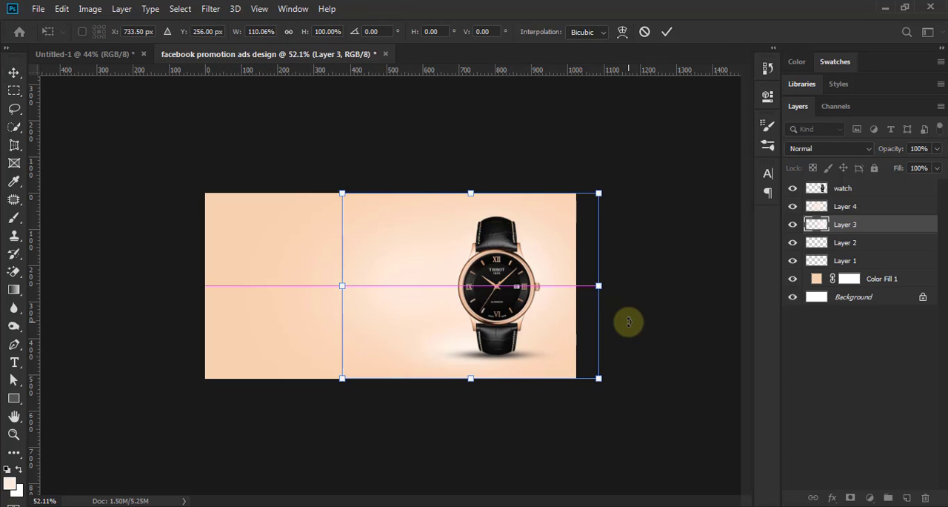
click(667, 32)
click(668, 317)
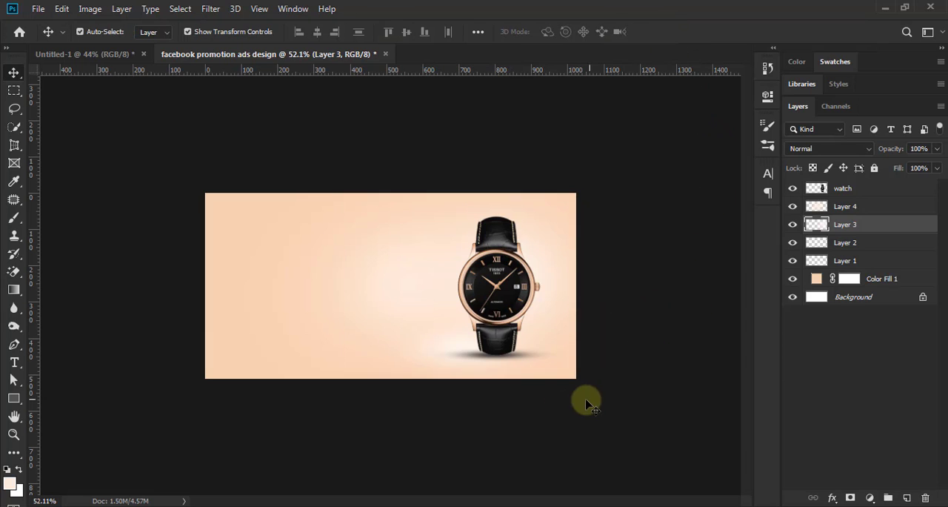
Step: Examine the watch, its shadow and the surrounding glow at several zoom levels
key(ctrl+0)
alt+scroll(537, 422, up, 4)
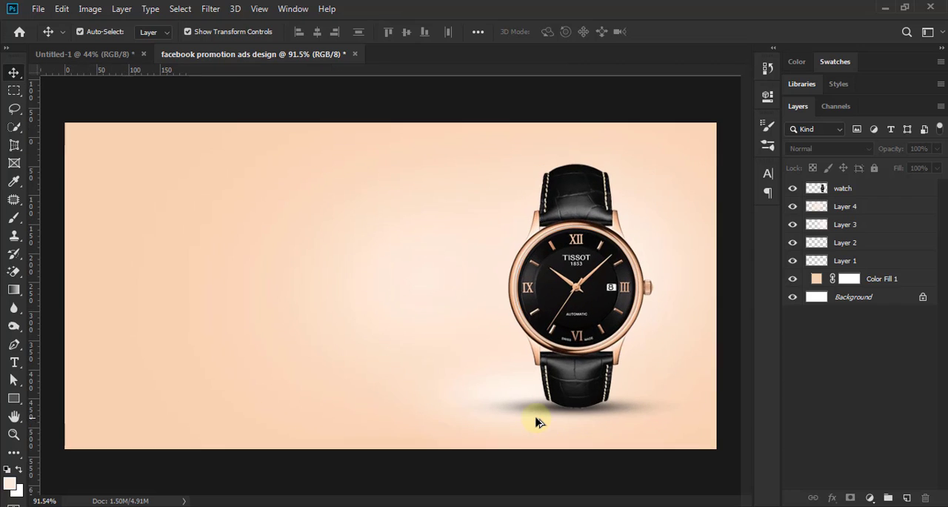
alt+scroll(537, 422, down, 3)
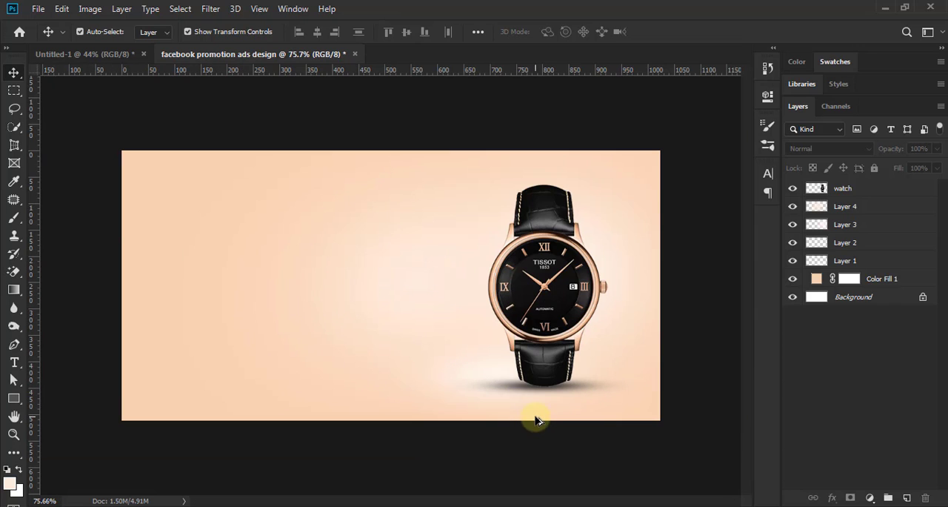
alt+scroll(535, 400, down, 4)
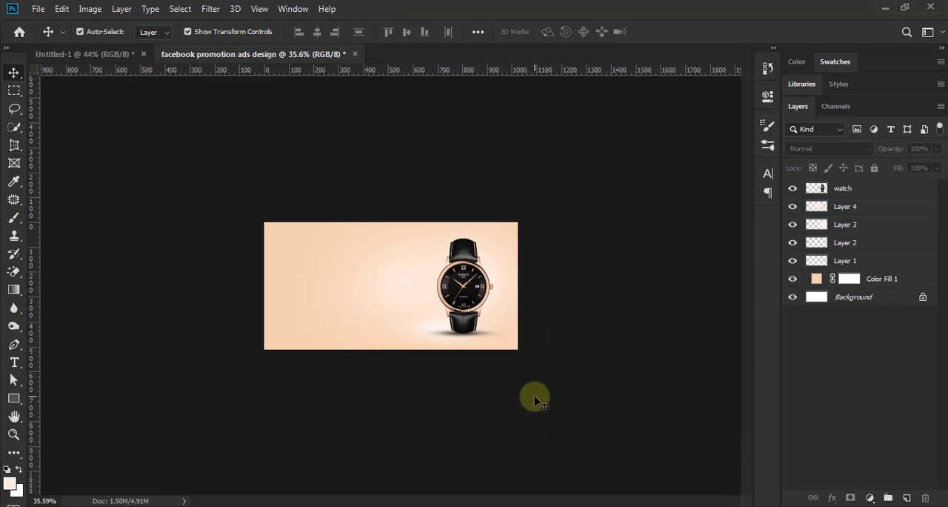
alt+scroll(535, 400, up, 3)
alt+scroll(536, 401, up, 2)
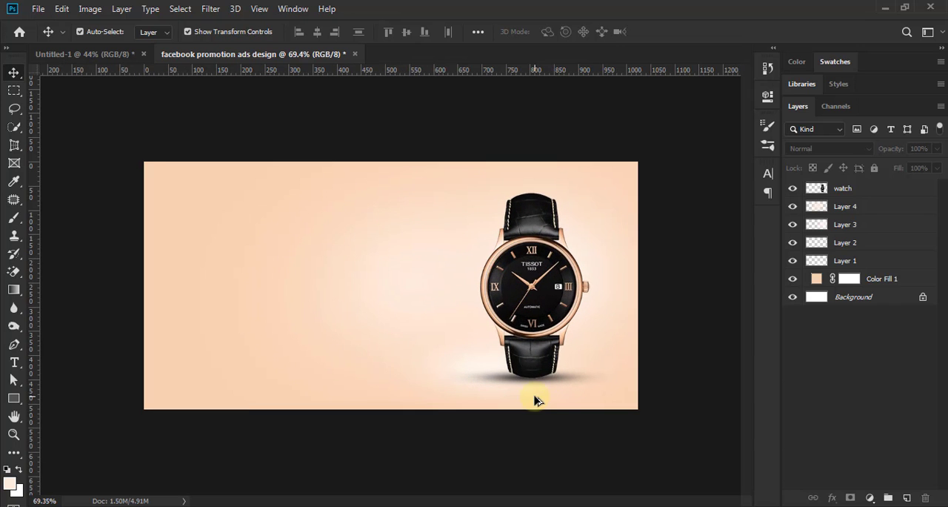
alt+scroll(539, 407, up, 1)
alt+scroll(539, 407, down, 3)
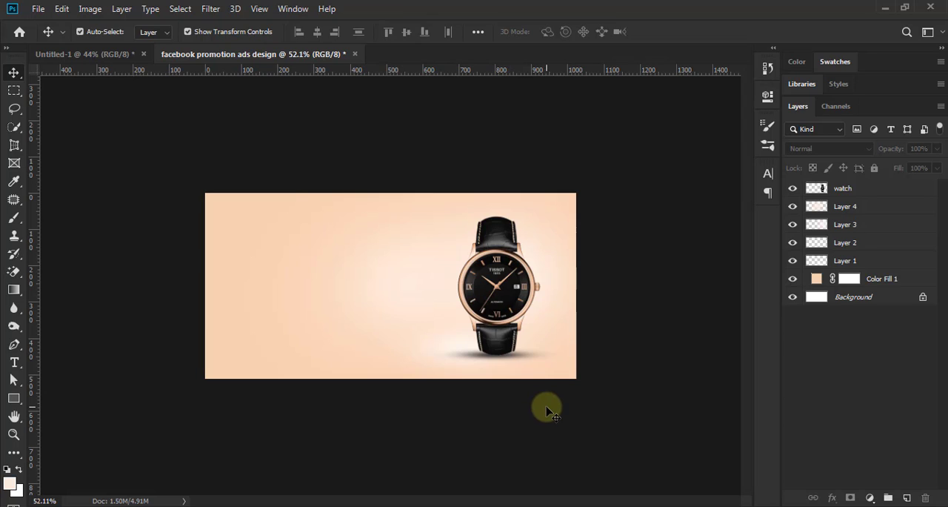
alt+scroll(544, 342, up, 3)
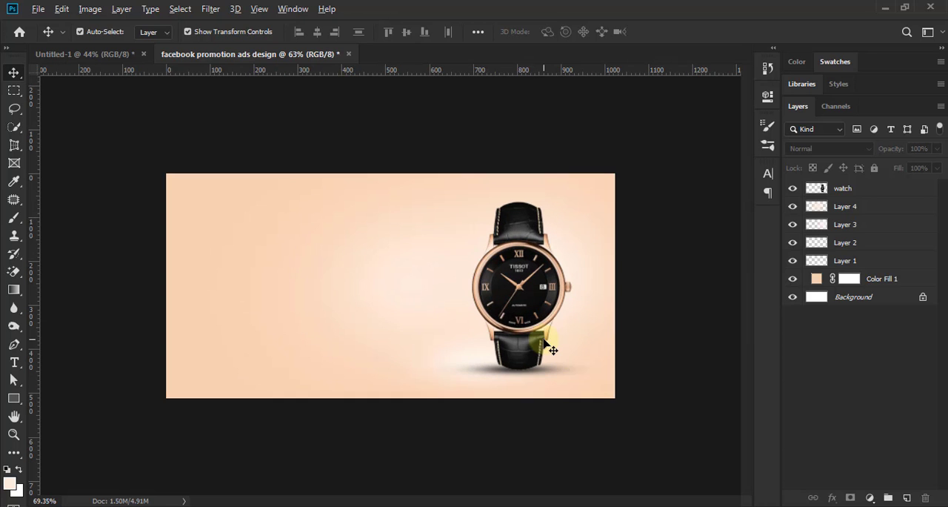
alt+scroll(592, 386, down, 3)
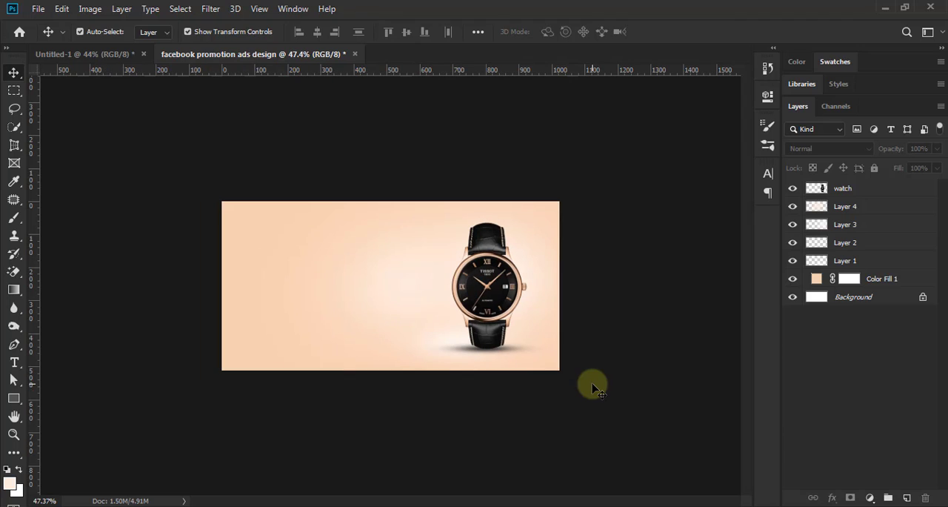
alt+scroll(527, 362, up, 1)
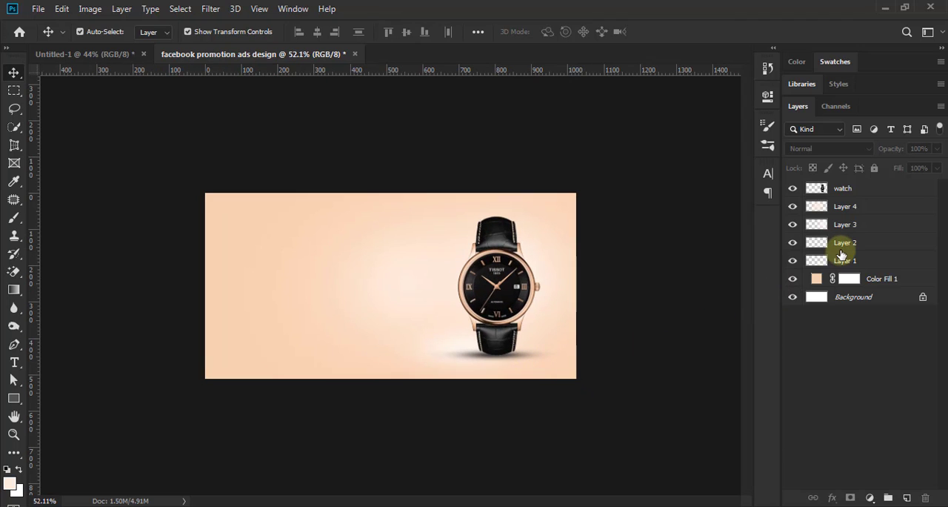
click(841, 250)
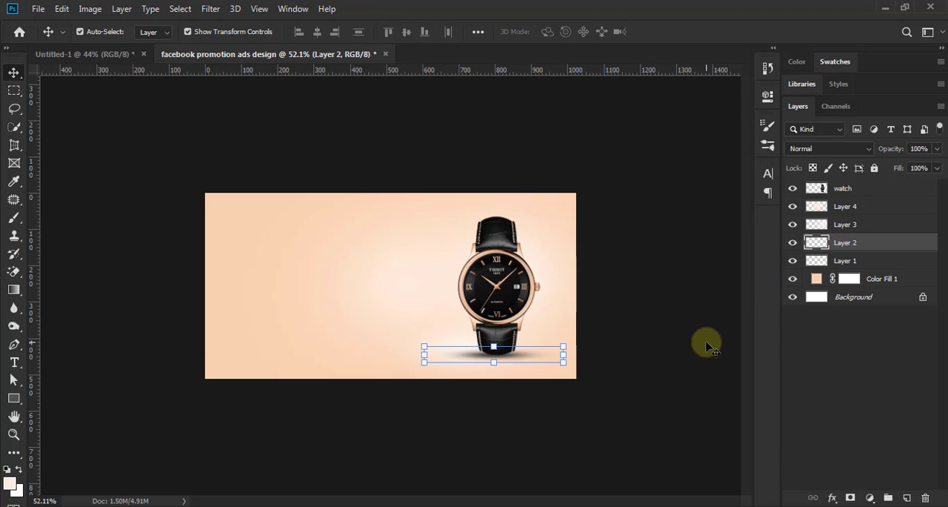
click(662, 371)
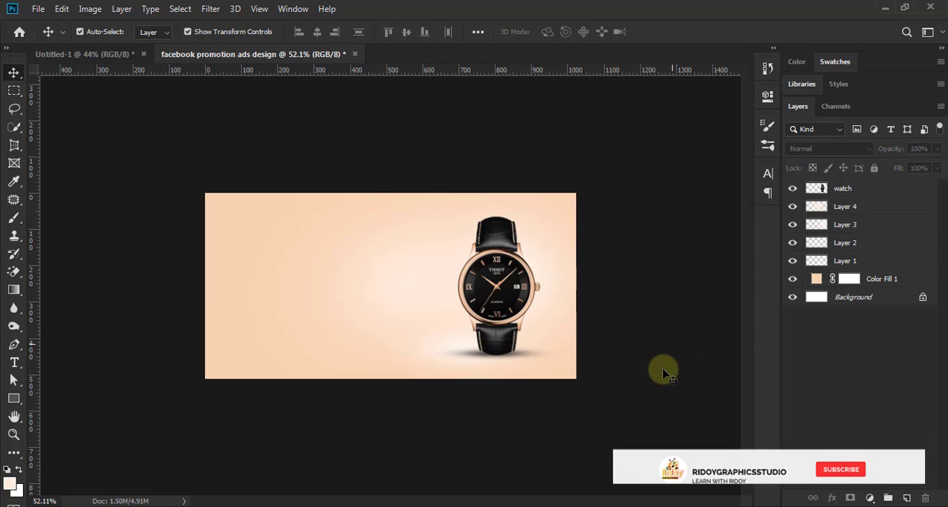
scroll(586, 388, down, 5)
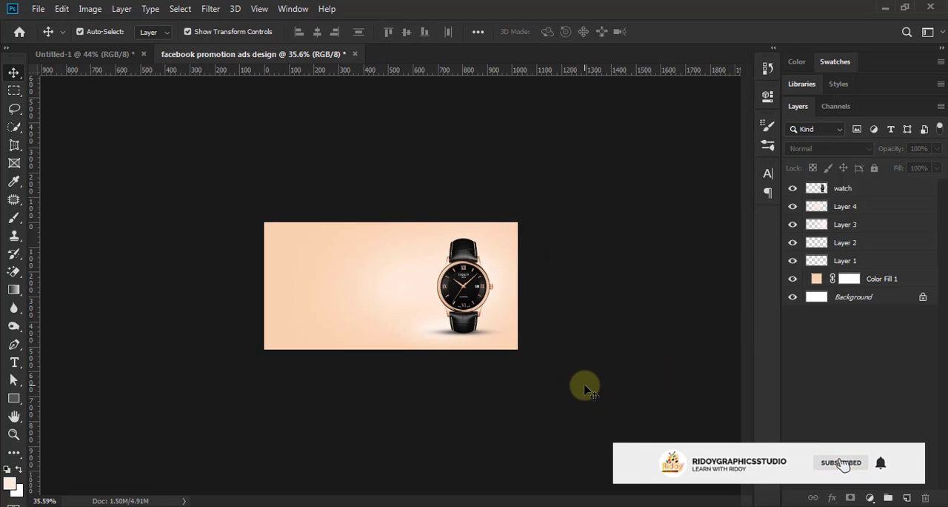
scroll(493, 406, up, 5)
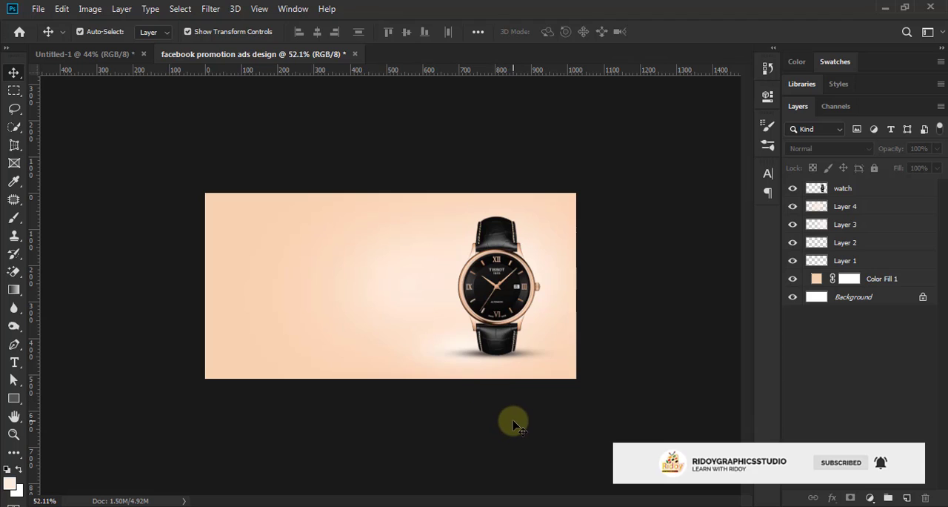
scroll(516, 425, down, 2)
scroll(516, 425, up, 3)
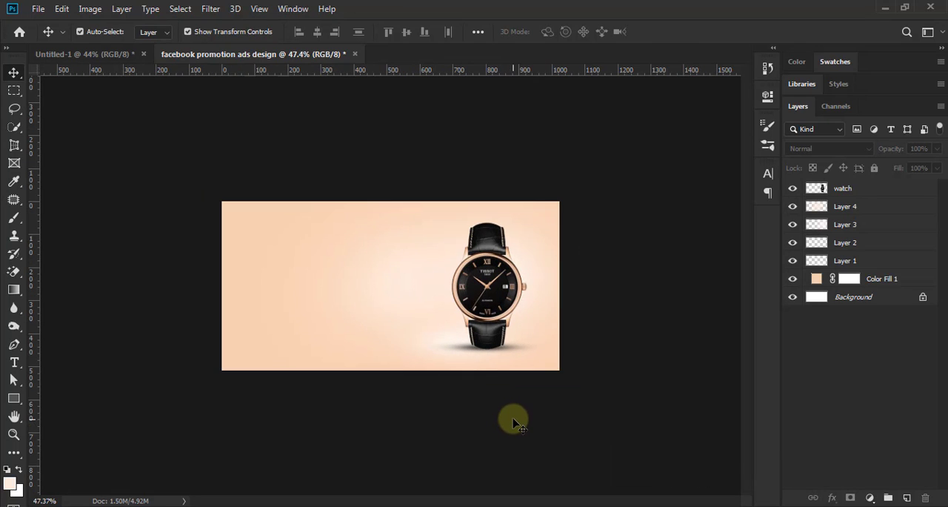
Step: Widen the Layer 3 glow to 117.44% by extending its left edge outward, and apply the transform
click(843, 207)
click(848, 226)
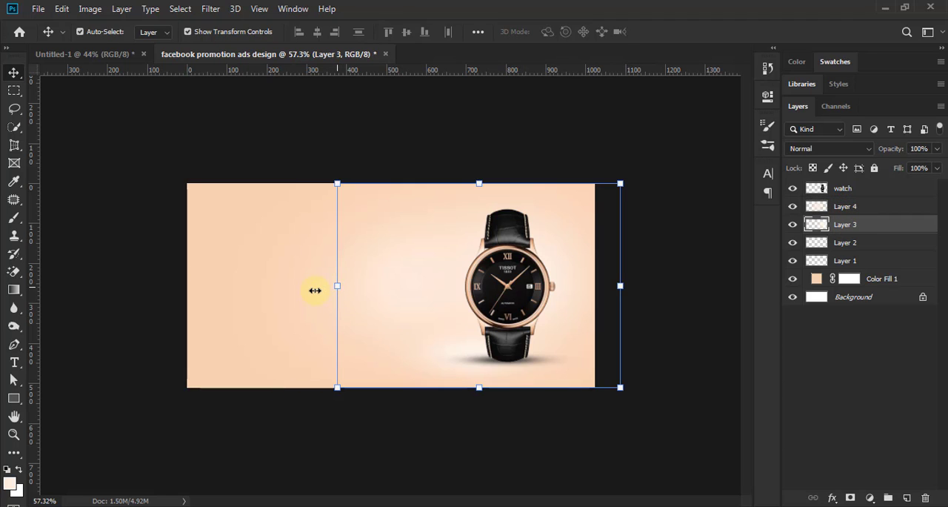
drag(315, 290, 289, 290)
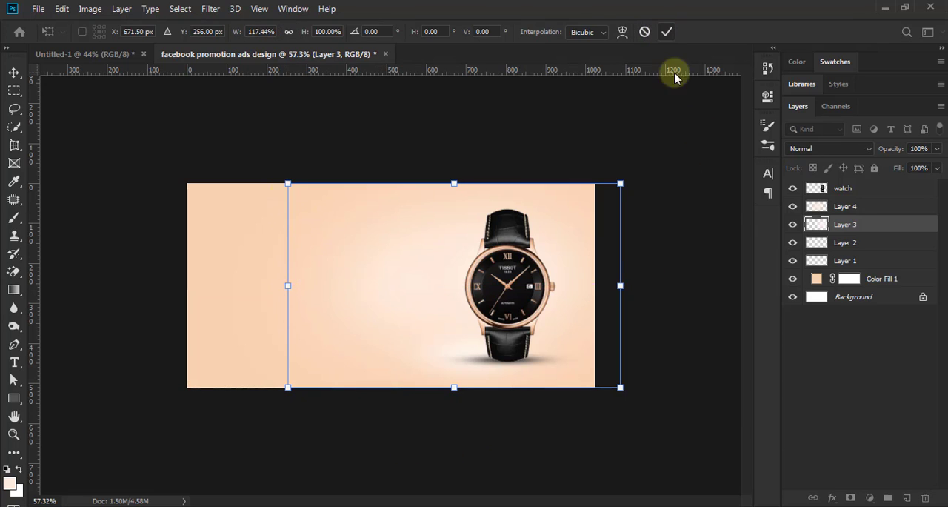
key(Return)
Step: Scale the Layer 1 glow proportionally to 115.25%, keeping its lower-right corner in place, and apply the transform
click(852, 261)
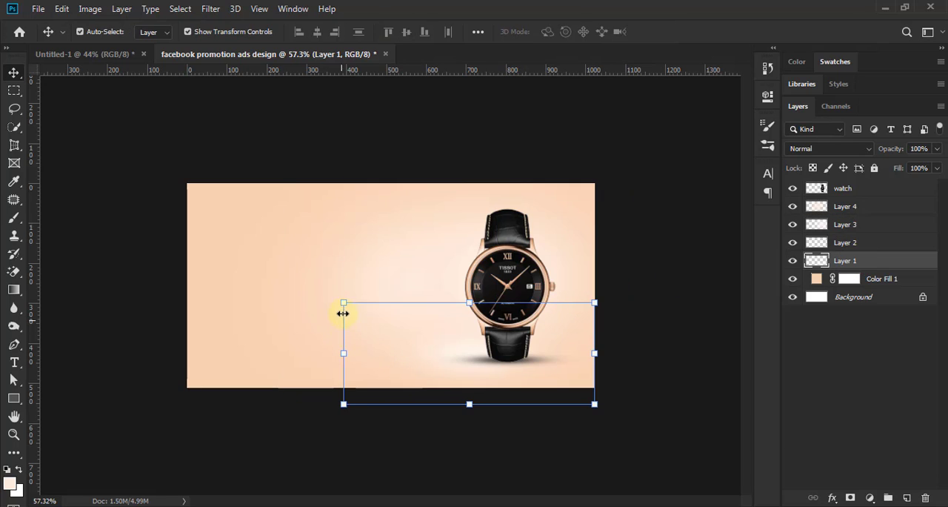
drag(328, 297, 297, 309)
click(664, 33)
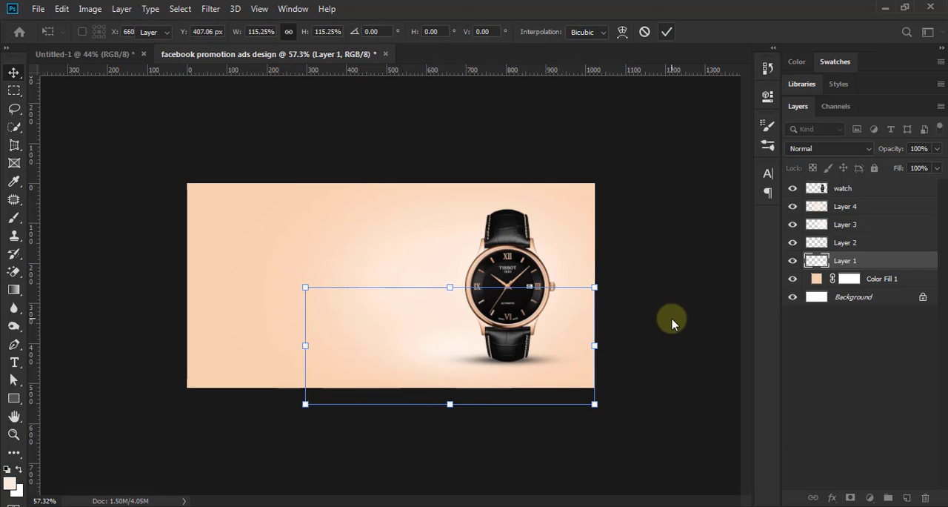
click(662, 353)
Step: Inspect how the enlarged glows blend into the peach background, from a small overview to a close view
scroll(659, 352, down, 5)
scroll(659, 348, down, 2)
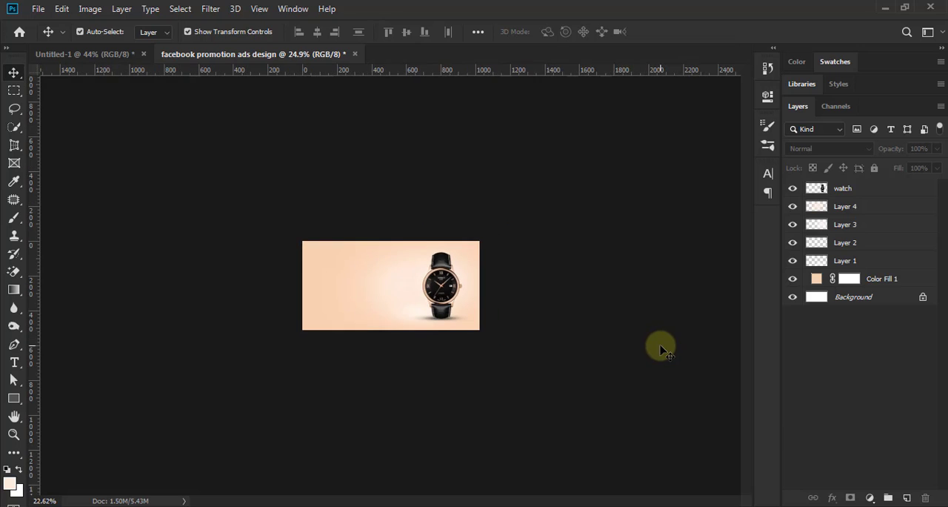
scroll(503, 324, up, 5)
scroll(570, 345, up, 3)
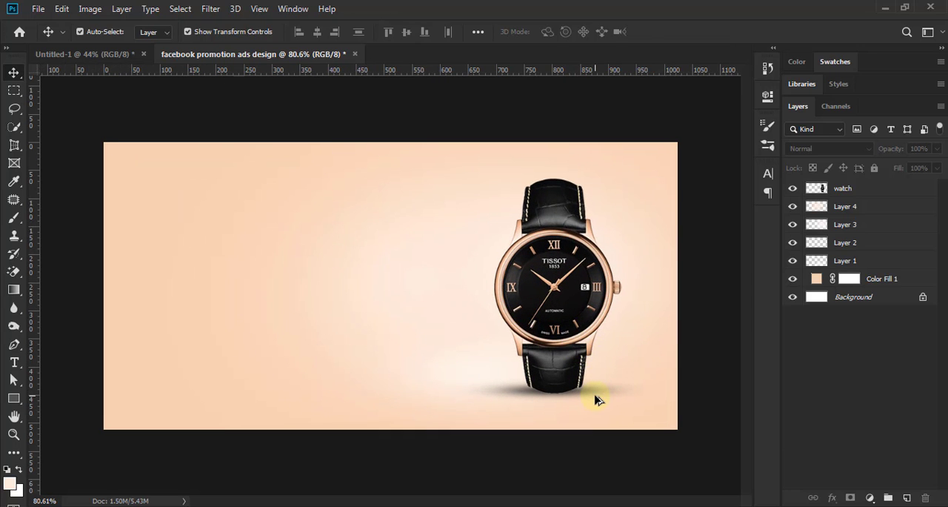
scroll(598, 398, up, 1)
scroll(599, 398, down, 3)
scroll(599, 398, down, 2)
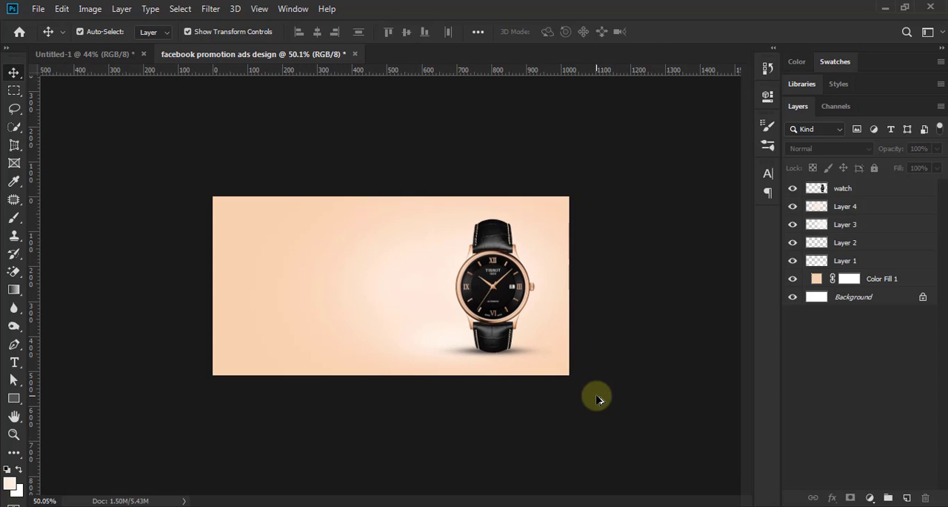
scroll(598, 398, up, 3)
scroll(598, 397, down, 1)
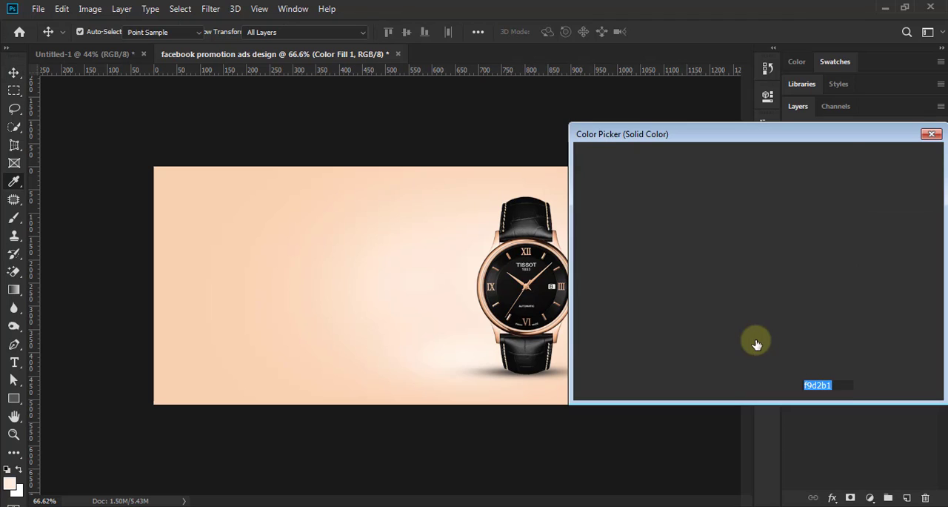
Step: Change the Color Fill 1 background to #f0b991, sampled from the rose-gold edge of the watch case
click(557, 237)
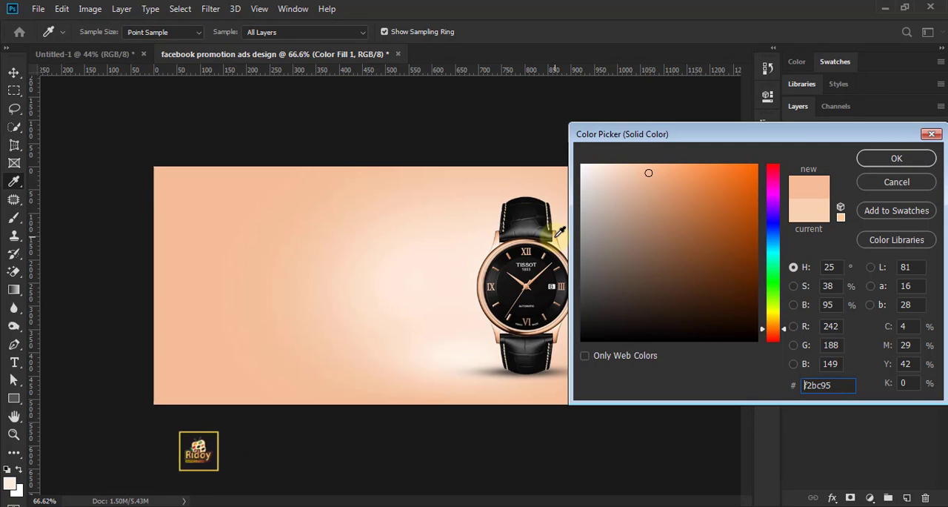
click(557, 236)
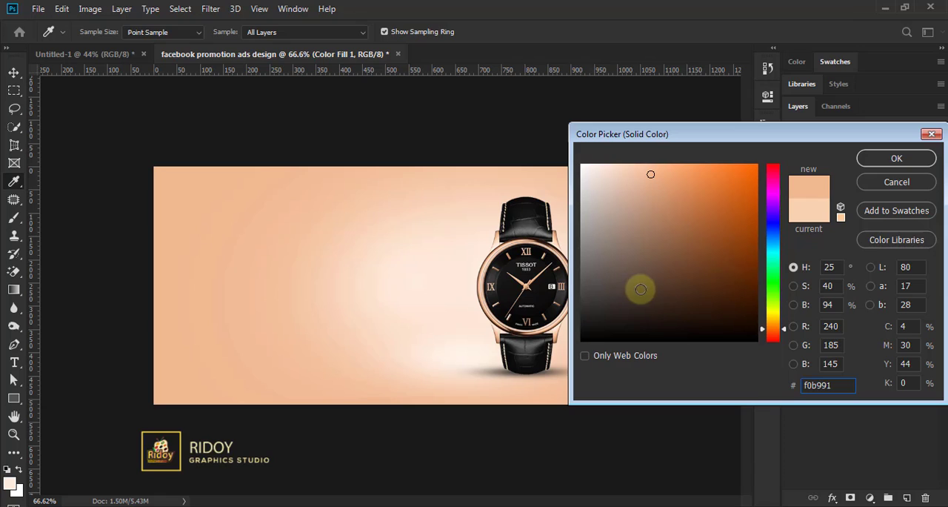
click(895, 159)
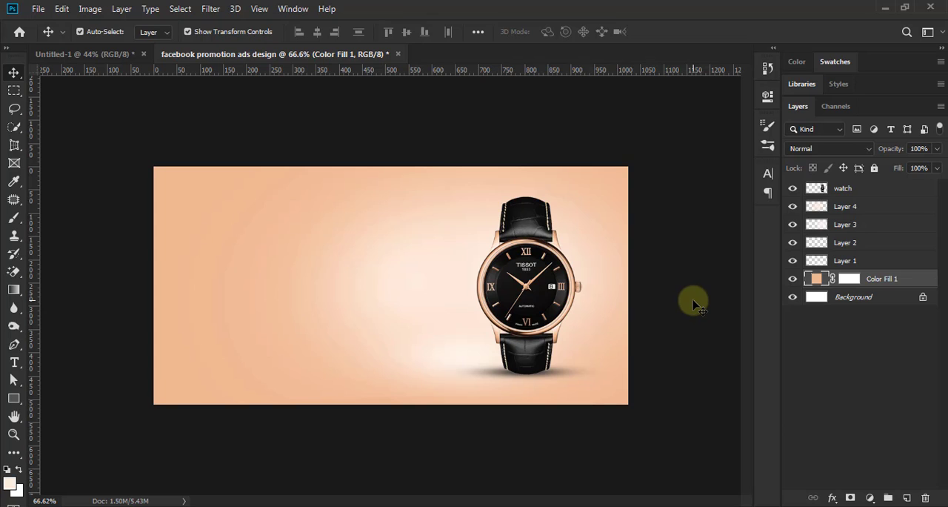
Step: Scale the Layer 4 glow proportionally about its center to 108.99%, apply the transform and deselect the layer
click(851, 211)
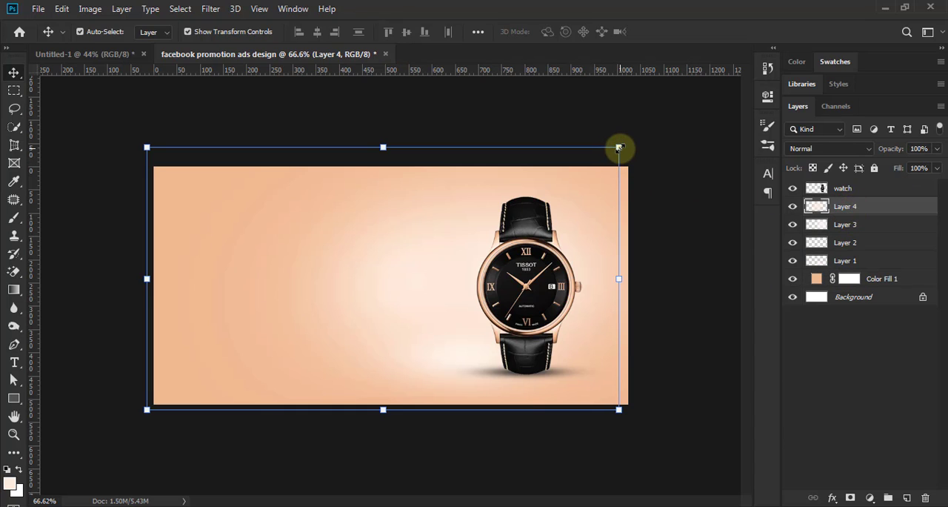
drag(620, 147, 641, 135)
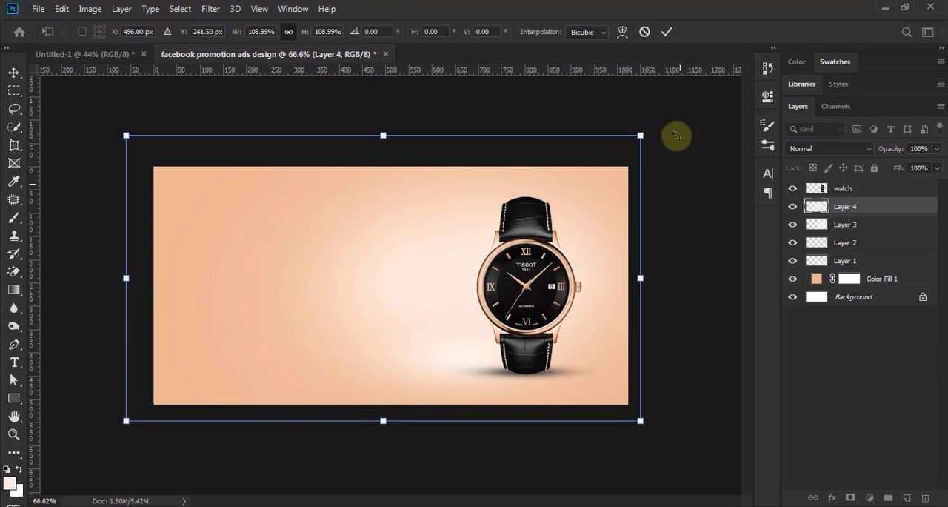
click(667, 33)
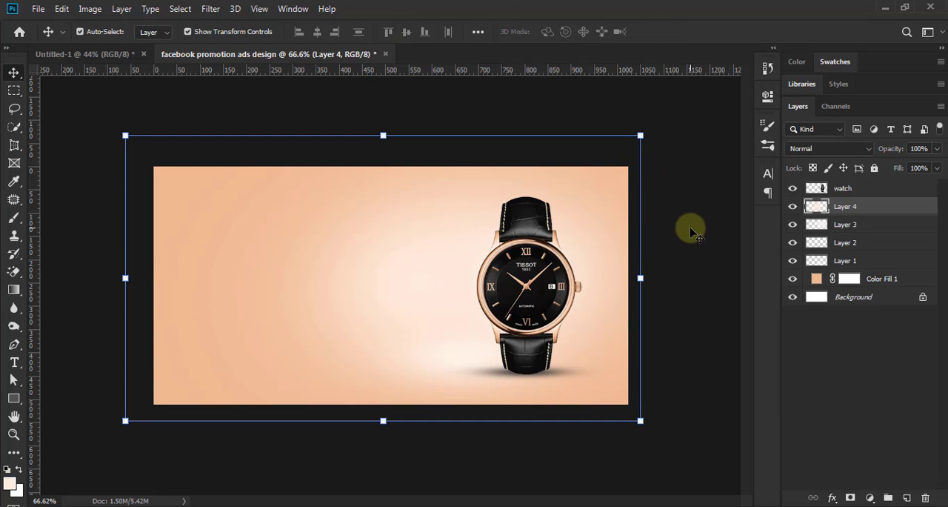
click(696, 278)
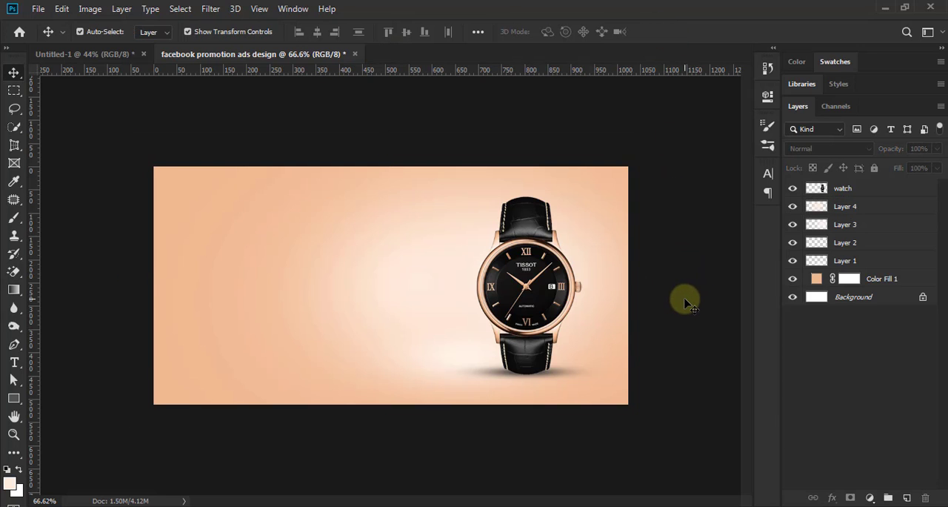
scroll(684, 296, down, 3)
scroll(606, 337, up, 4)
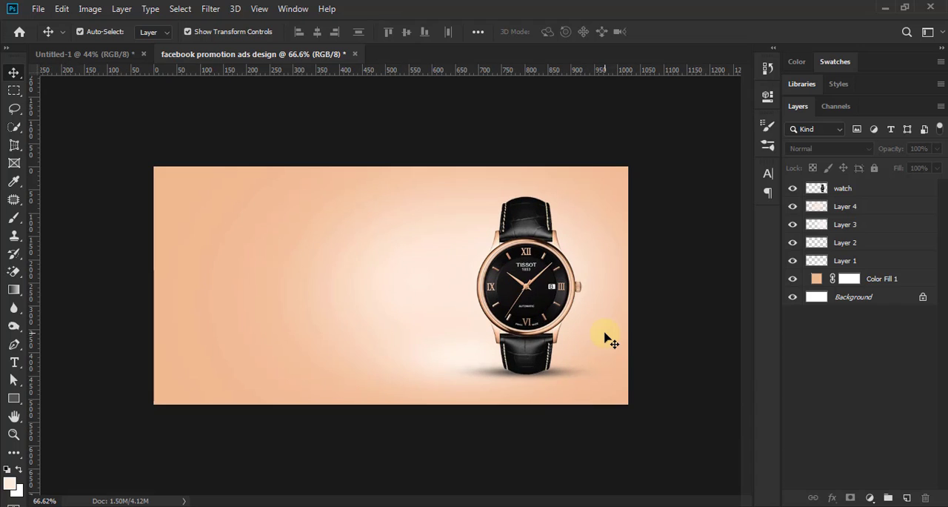
scroll(682, 358, up, 1)
scroll(682, 358, down, 1)
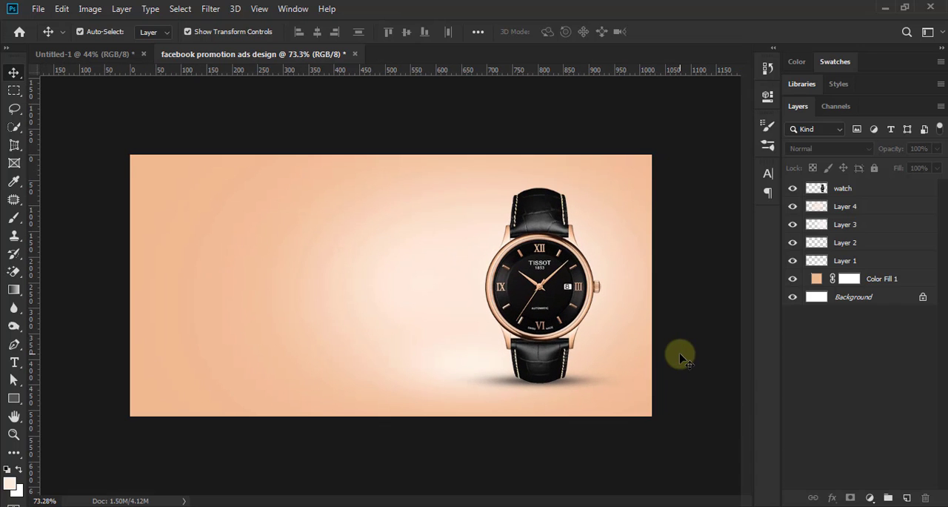
scroll(681, 358, down, 1)
scroll(681, 359, up, 1)
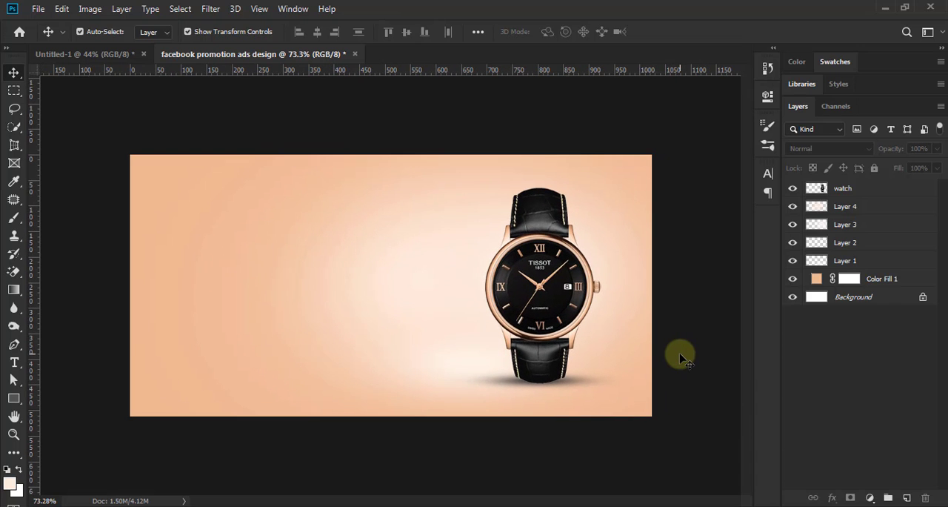
Step: Nudge the watch and its Layer 2 shadow together about 25 px to the left, then deselect them
click(845, 191)
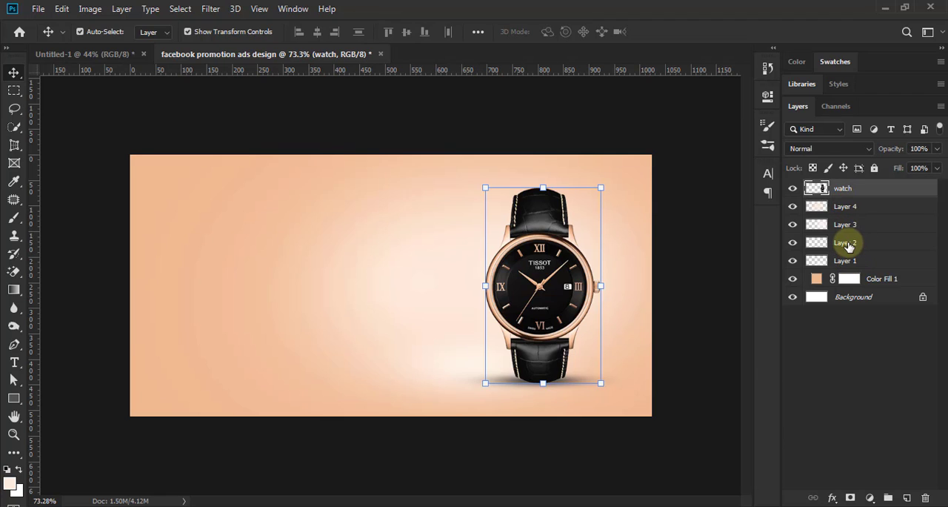
ctrl+click(849, 244)
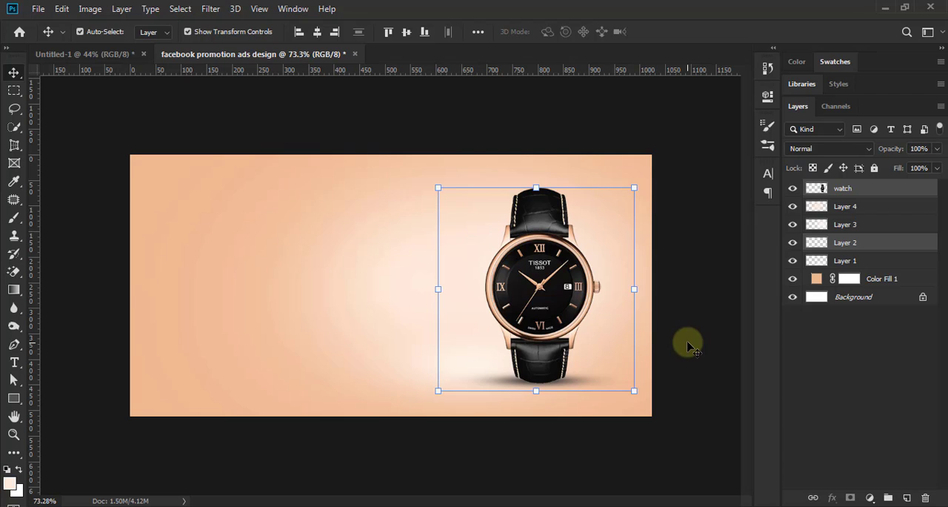
key(Left)
key(Left)
key(Left)
key(Left)
key(Left)
key(Left)
key(Left)
key(Left)
key(Left)
key(Left)
key(Left)
key(Left)
key(Left)
key(Left)
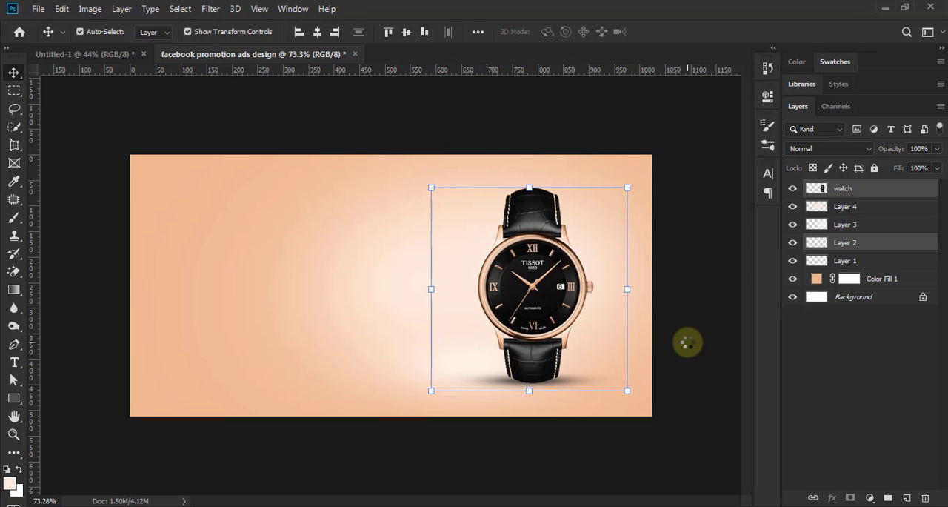
key(Left)
key(Left)
key(Left)
key(Left)
key(Left)
key(Left)
key(Left)
key(Left)
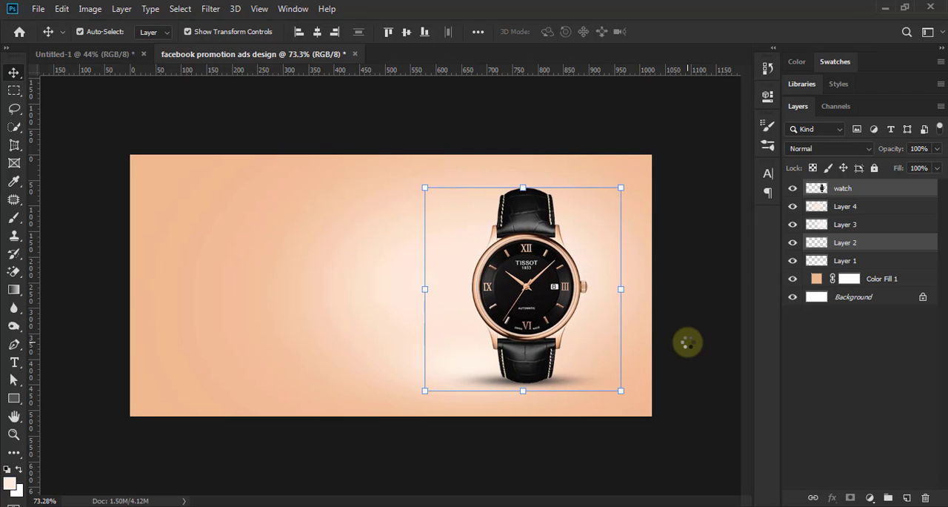
click(689, 346)
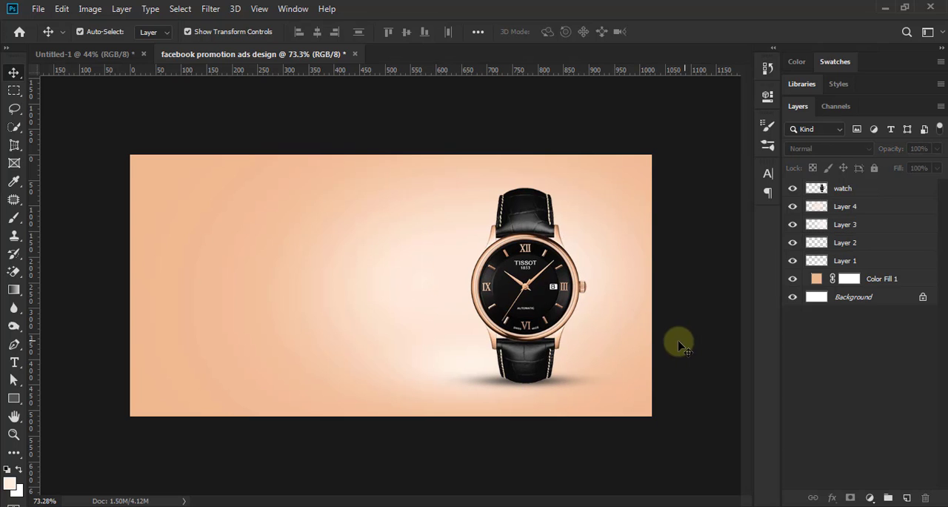
Step: Paste the copied pngegg(2) wave artwork, shift it slightly right and down, and place its layer directly beneath the watch layer
scroll(615, 337, down, 3)
scroll(615, 336, up, 3)
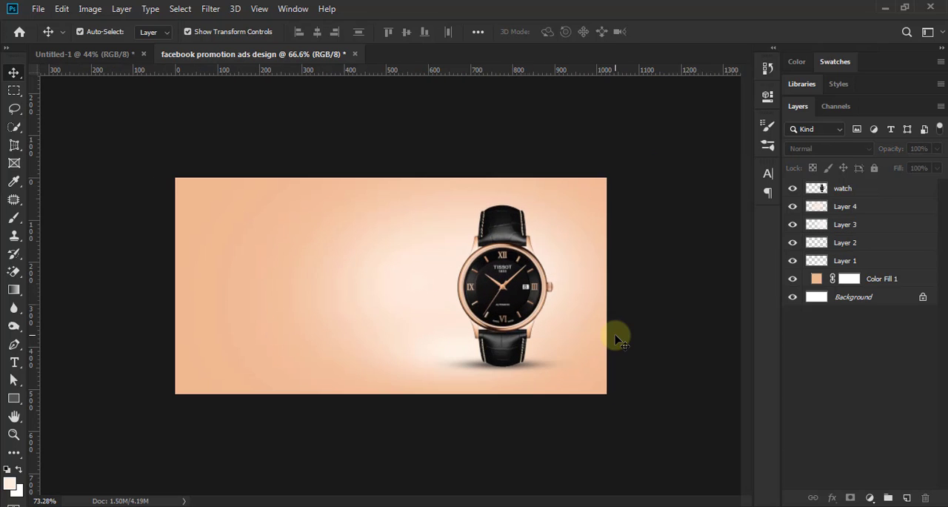
scroll(615, 338, up, 1)
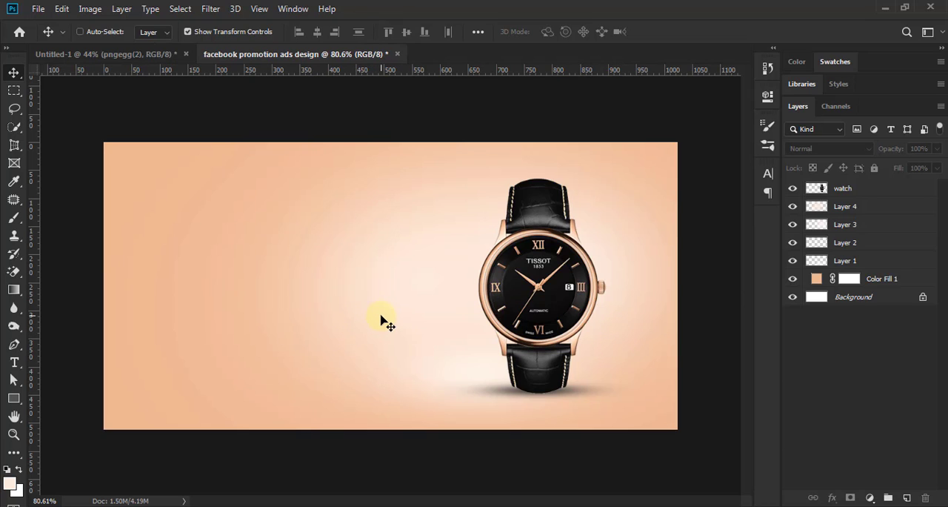
key(ctrl+v)
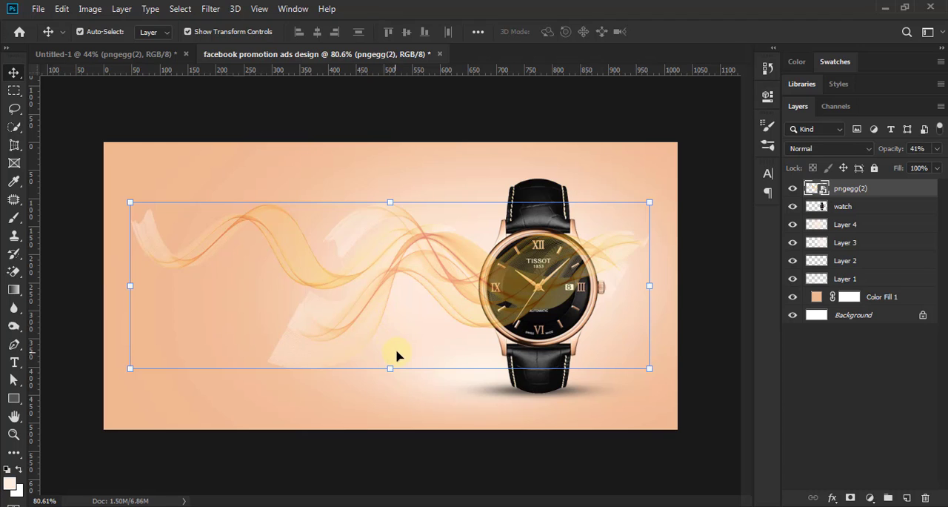
drag(450, 277, 481, 291)
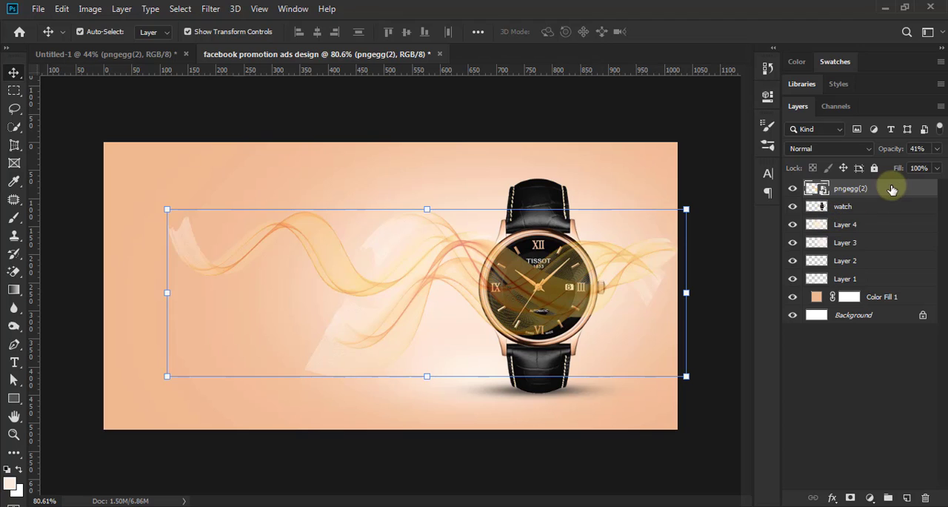
drag(882, 193, 877, 219)
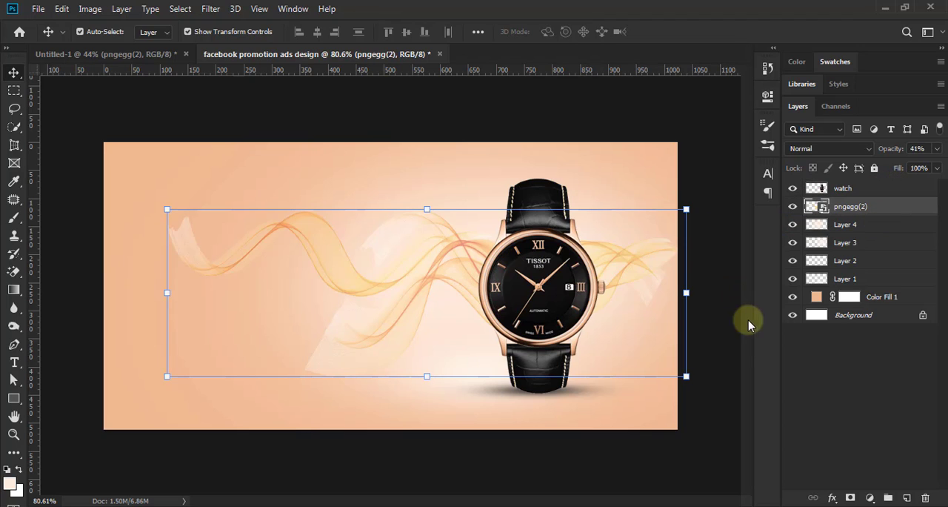
Step: Set the pngegg(2) wave layer's blending mode to Multiply and deselect all layers
click(868, 149)
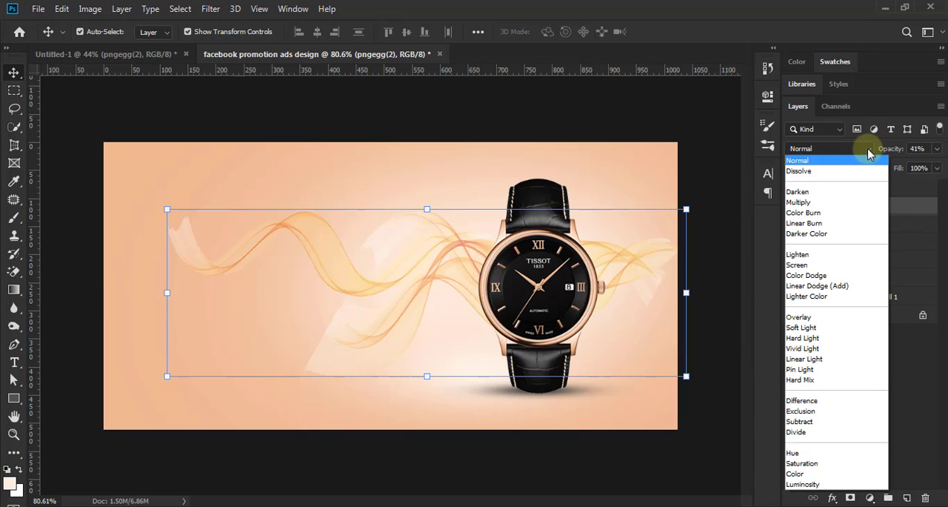
click(844, 203)
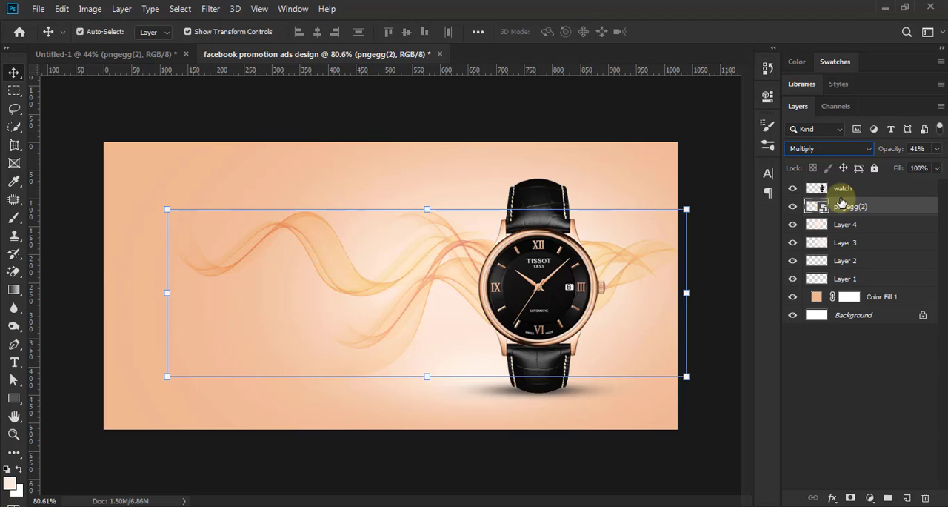
click(717, 284)
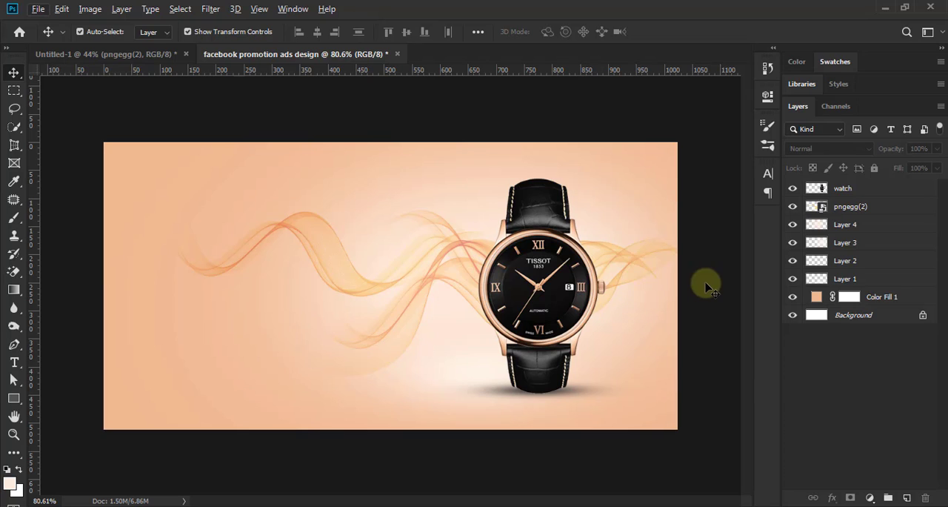
click(635, 299)
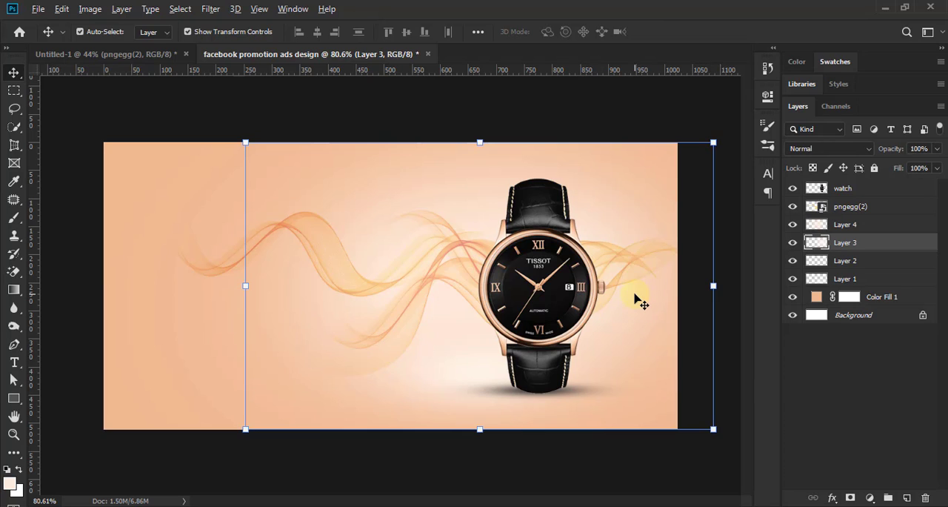
click(697, 304)
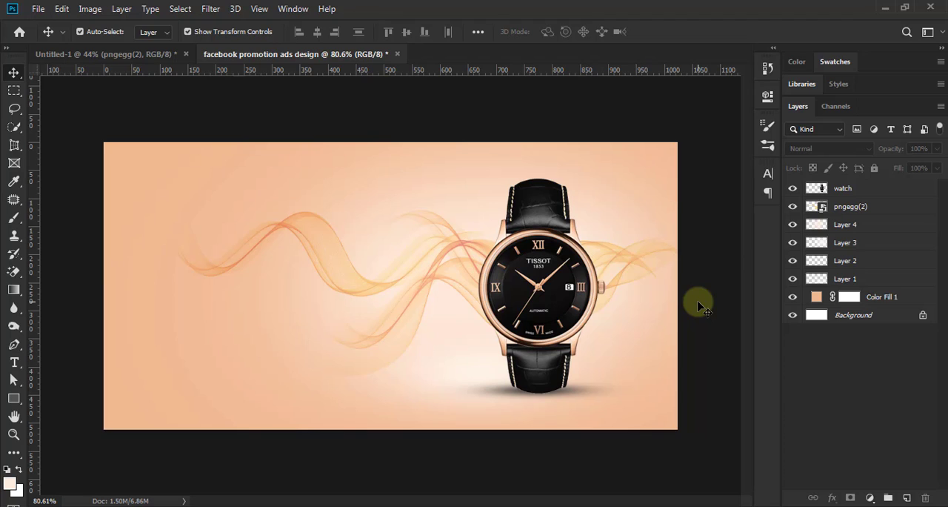
Step: Paste the copied ROLEX logo and place it in the upper-left corner area of the ad, then deselect it
key(ctrl+minus)
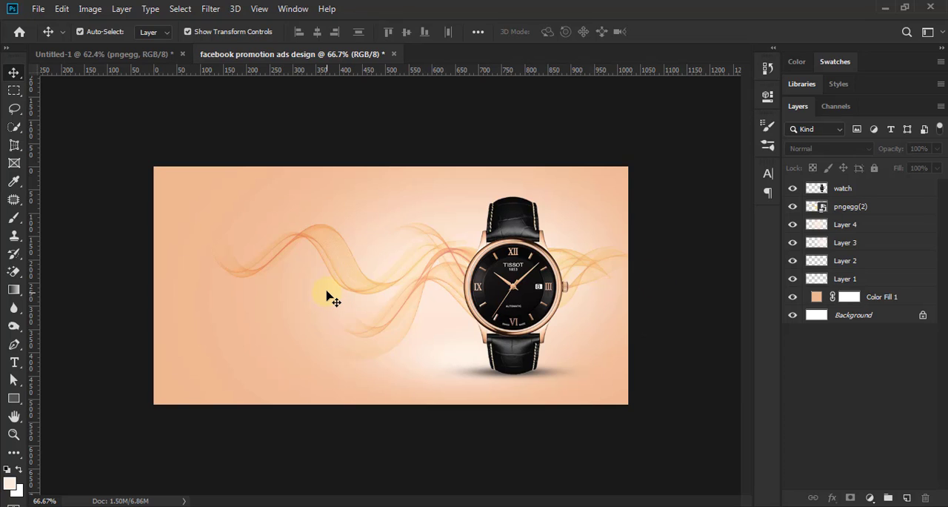
key(ctrl+v)
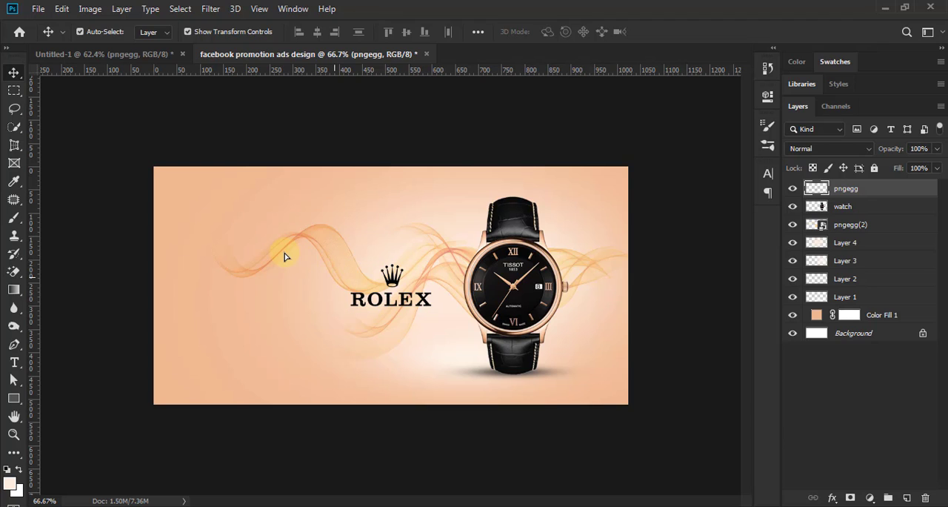
drag(388, 302, 223, 225)
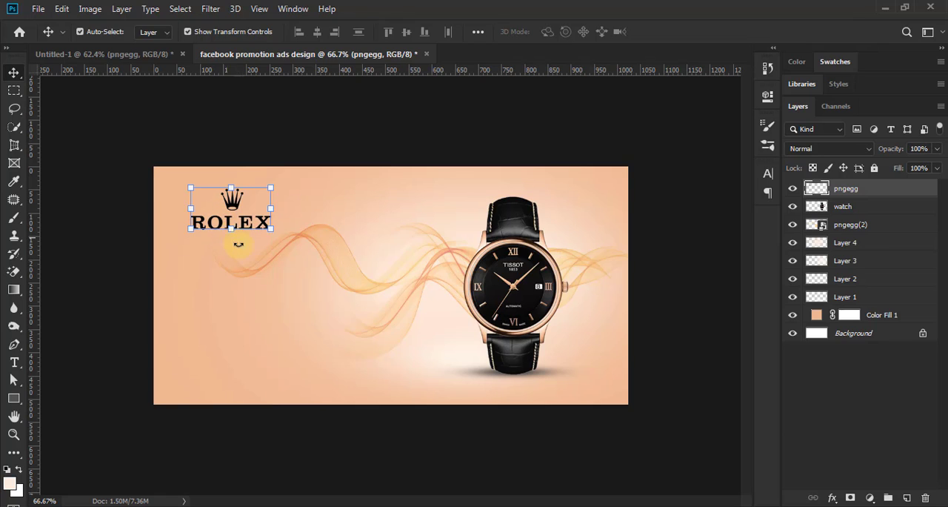
click(673, 270)
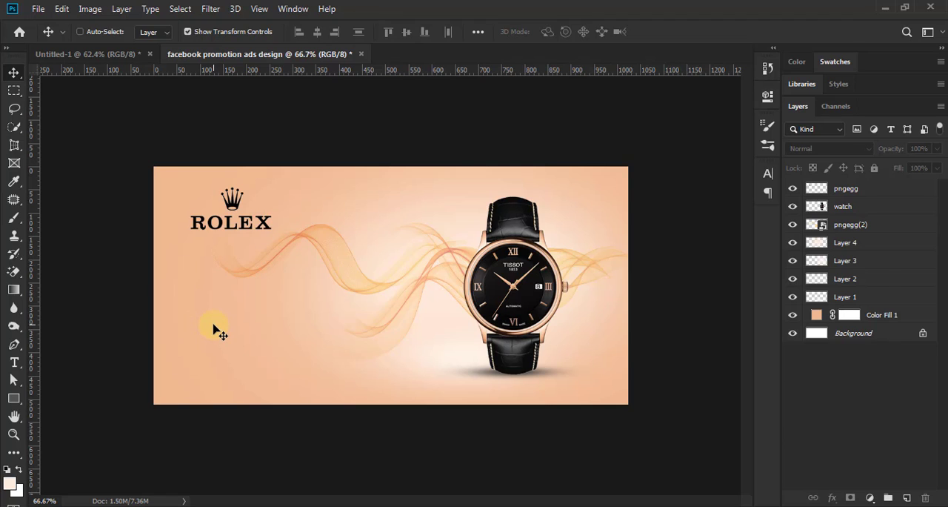
Step: Paste the "Longlasting" and "Exclusive Stylish hand watch for Man" text layers and place them below the logo, centred at X 269 px, Y 269 px
key(ctrl+v)
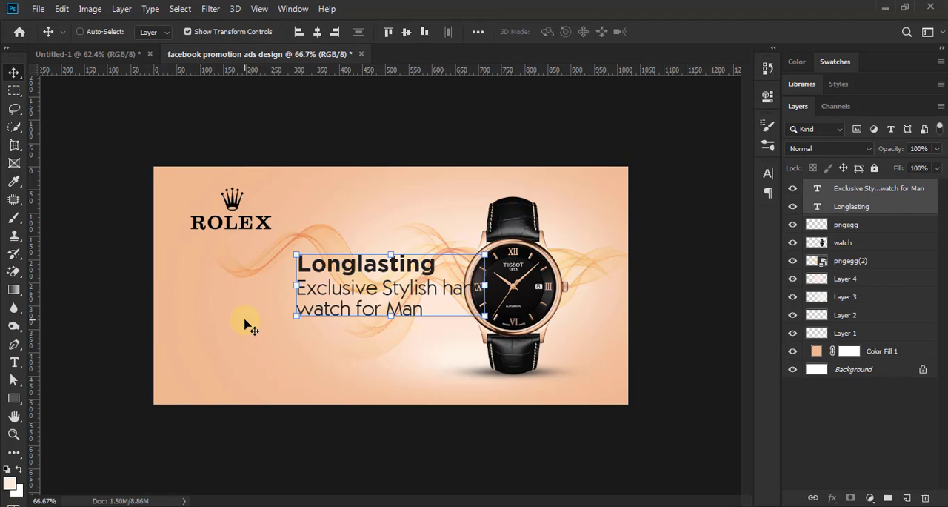
drag(344, 289, 243, 297)
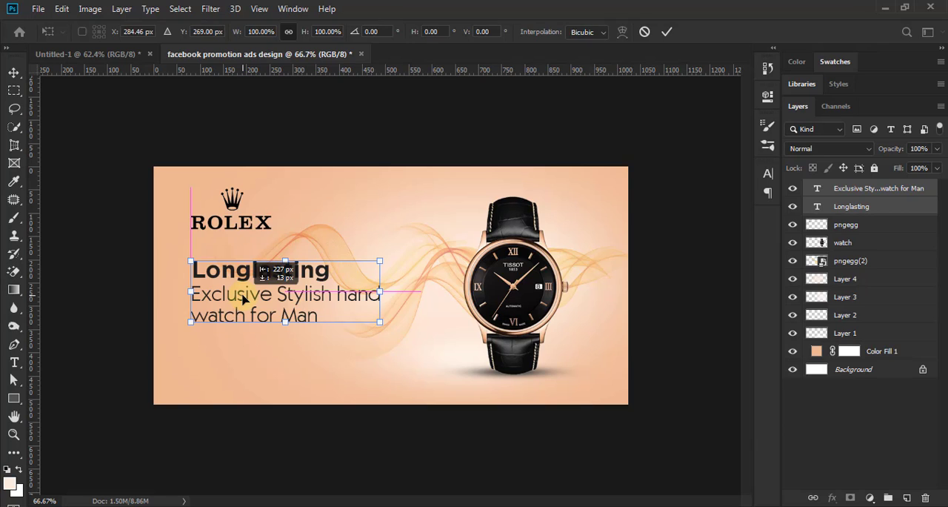
drag(243, 297, 236, 296)
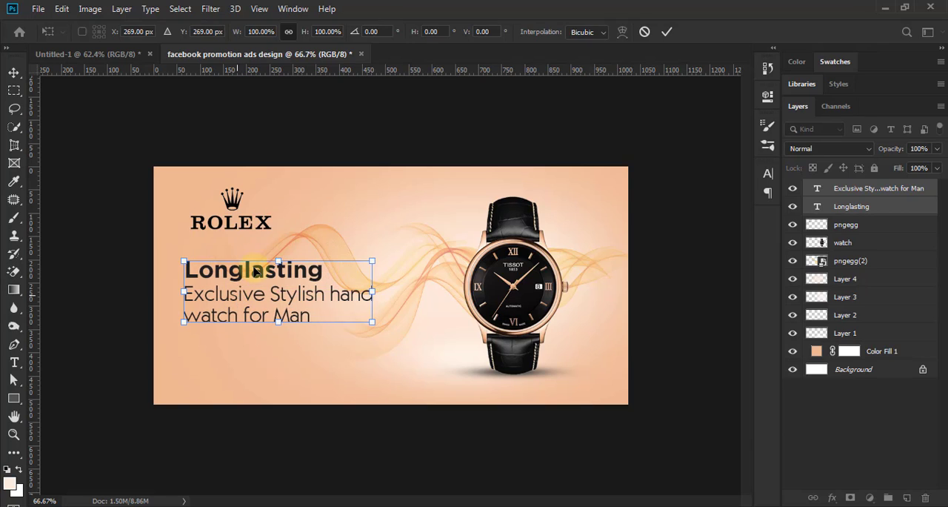
click(666, 32)
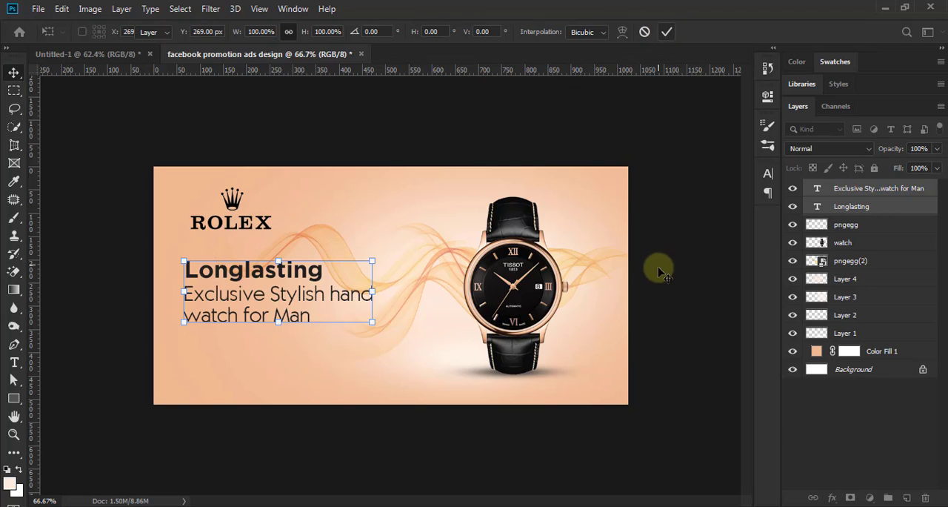
Step: Nudge the ROLEX logo about 8 px left towards the text's left edge and deselect it
click(254, 221)
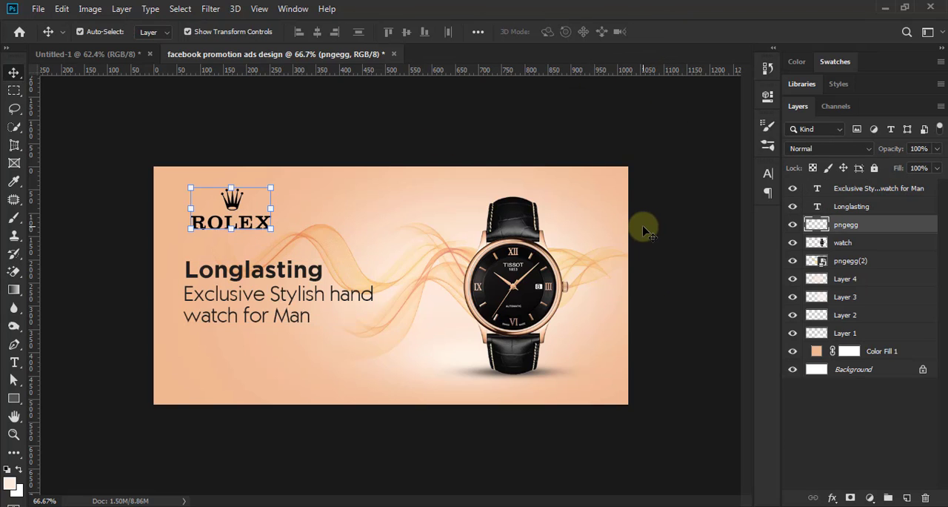
key(Left)
key(Left)
key(Left)
key(Left)
key(Left)
key(Left)
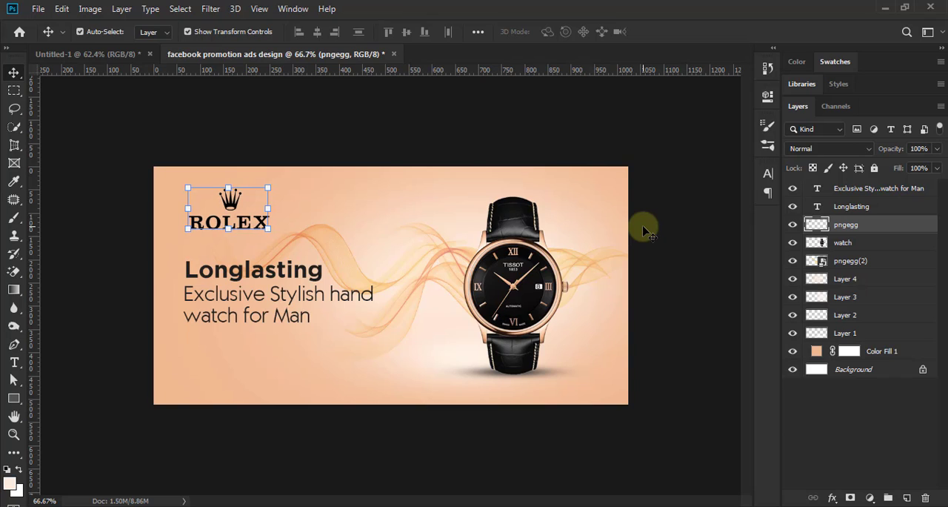
click(649, 232)
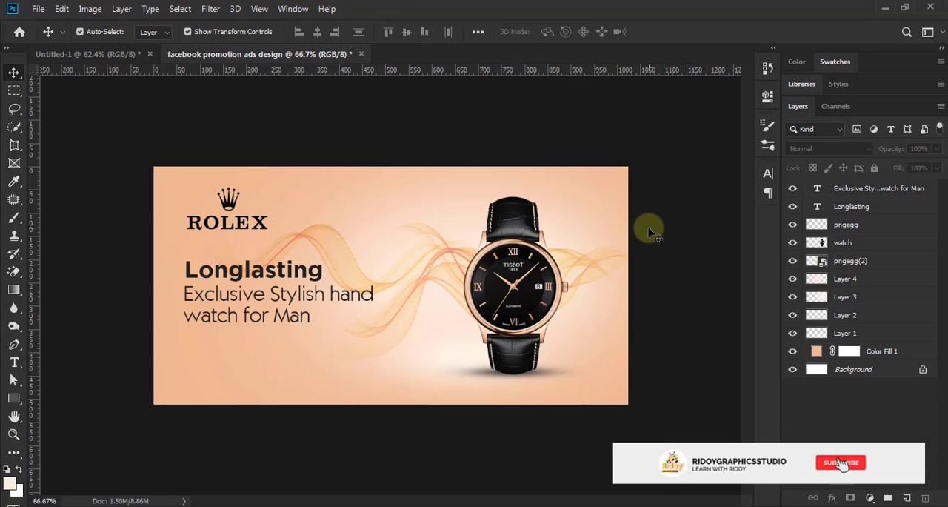
Step: Paste the outlined "Buy Now" button and place it below the text, centred at X 157.04 px, Y 418 px
scroll(270, 331, up, 2)
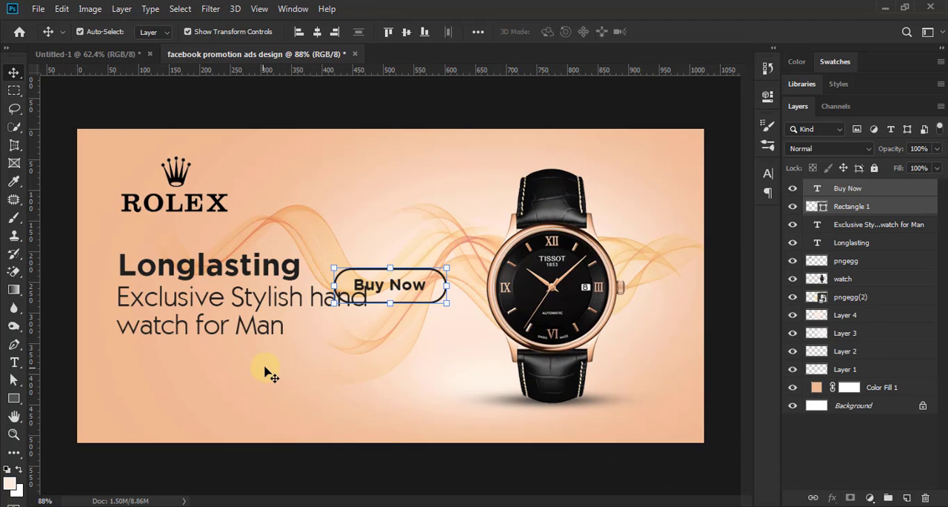
key(ctrl)
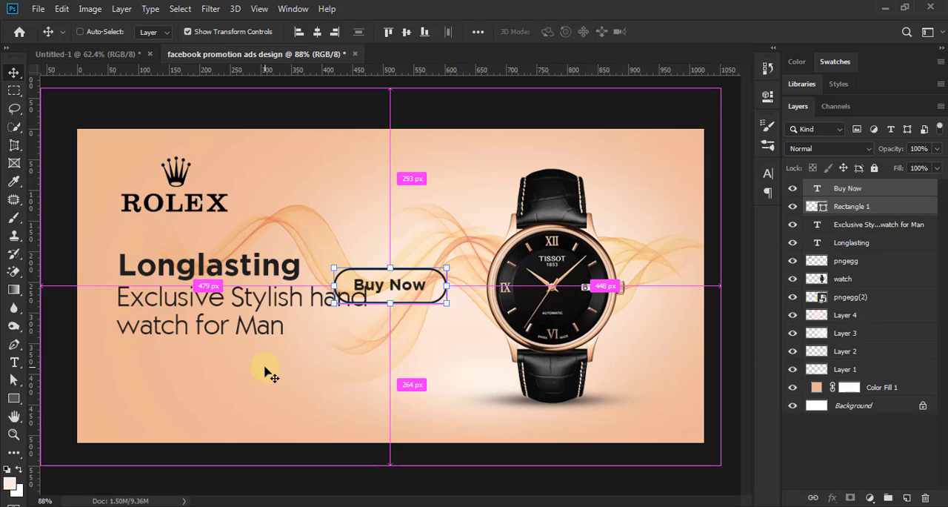
key(ctrl+t)
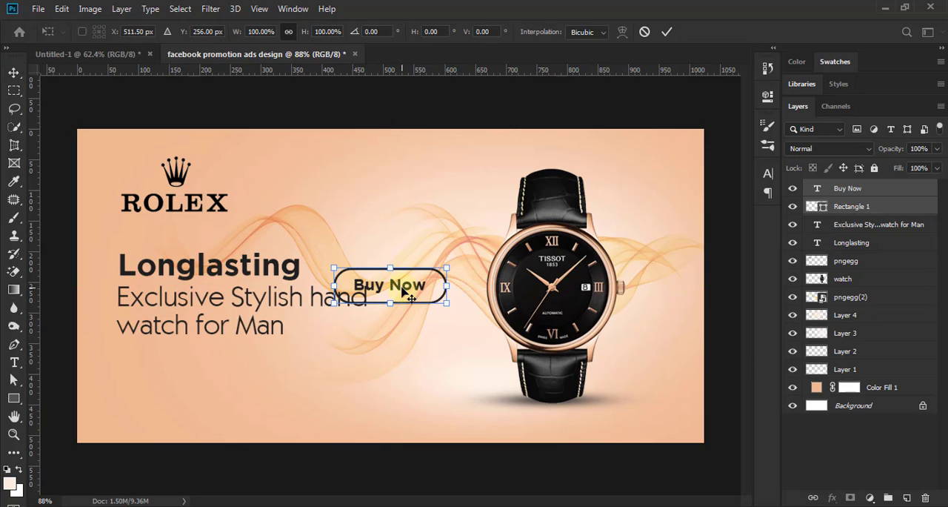
drag(411, 296, 186, 391)
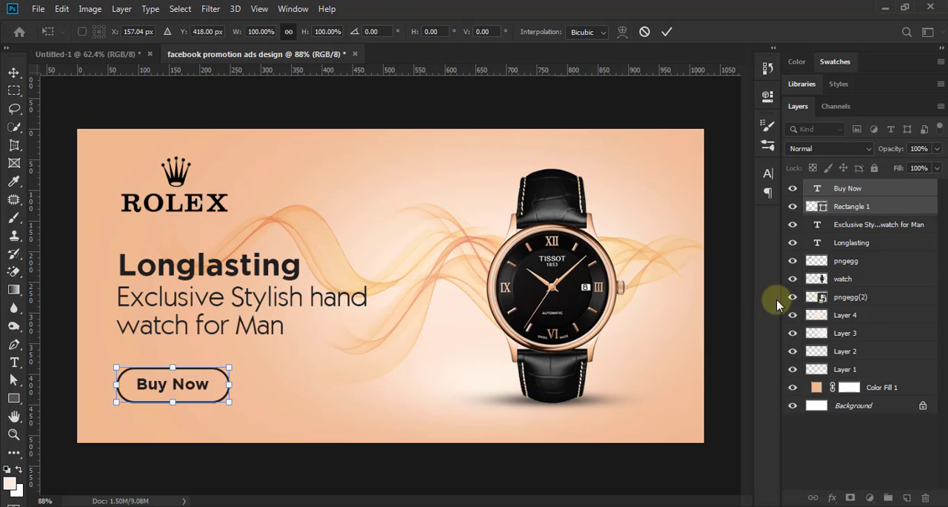
key(Return)
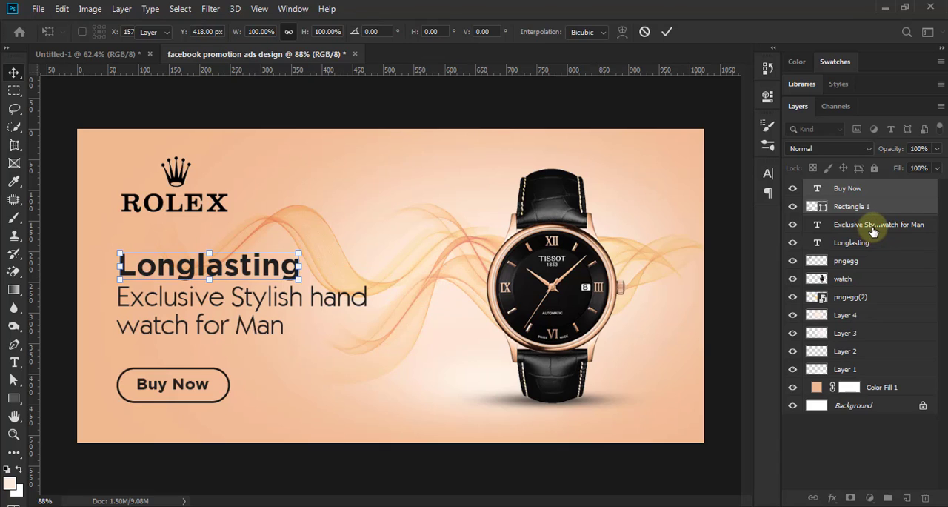
Step: Nudge the "Longlasting" heading and its tagline together about 12 px upward, towards the logo
click(863, 243)
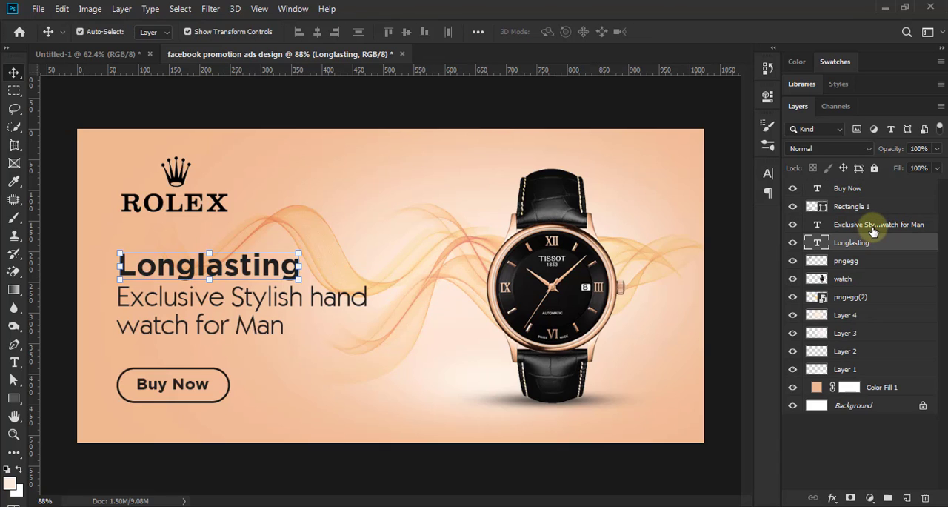
shift+click(871, 226)
key(Up)
key(Up)
key(Up)
key(Up)
key(Up)
key(Up)
key(Up)
key(Up)
key(Up)
key(Up)
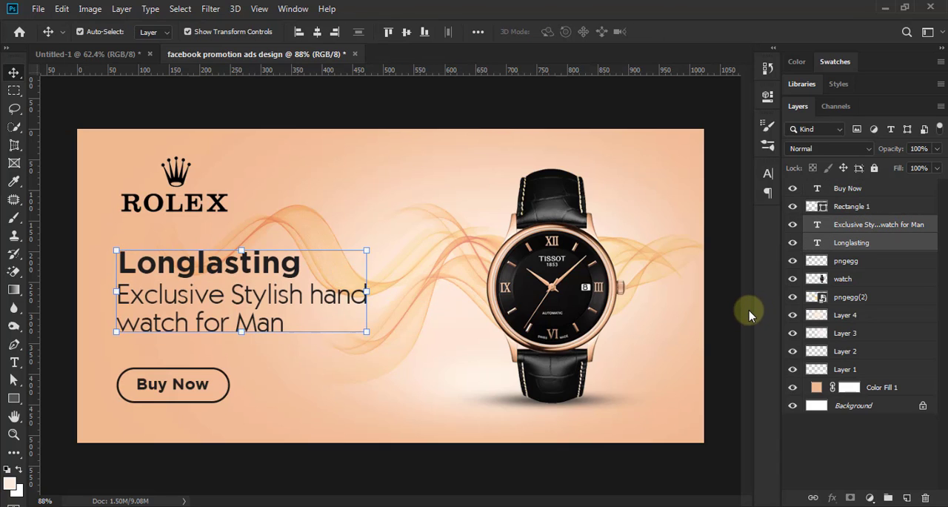
key(Up)
key(Up)
key(Up)
key(Up)
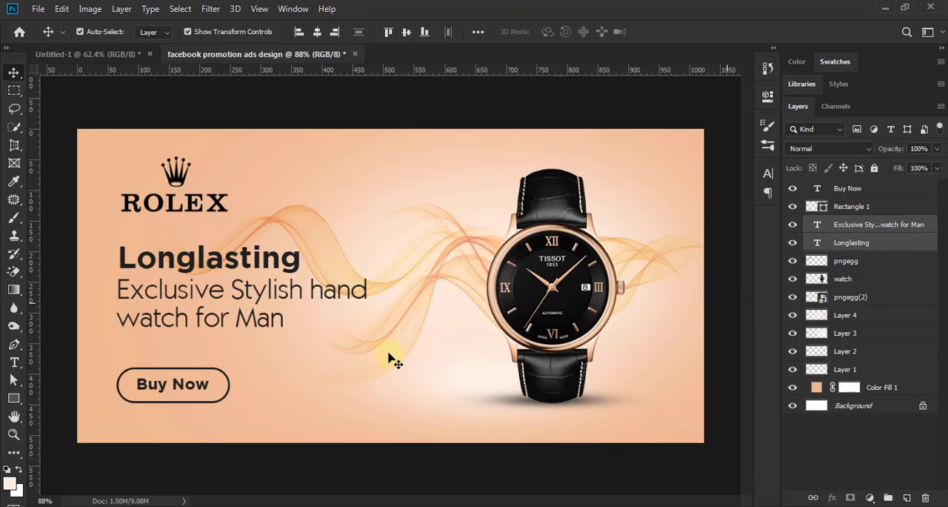
scroll(389, 349, down, 3)
scroll(389, 342, down, 1)
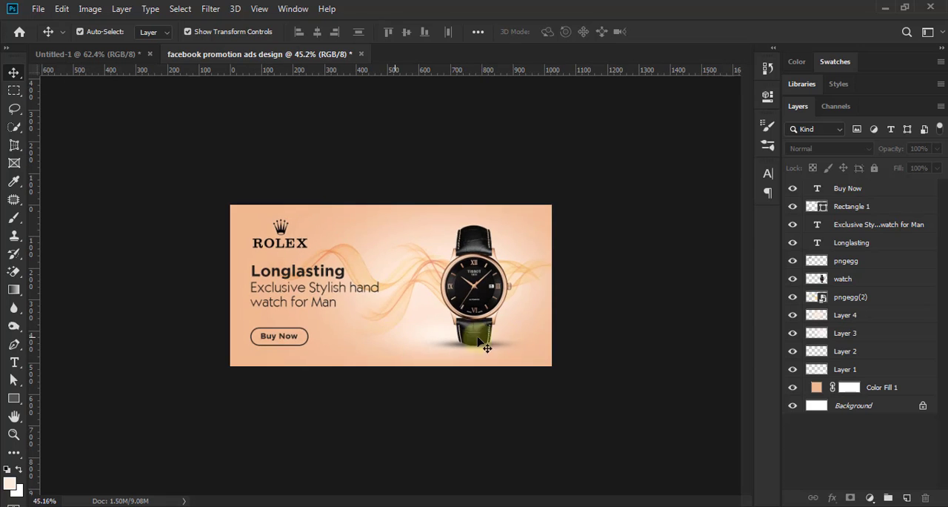
Step: Align the ROLEX logo's left edge with the left edge of the "Exclusive Stylish hand watch for Man" tagline
scroll(572, 348, down, 1)
scroll(571, 349, up, 2)
scroll(575, 350, up, 3)
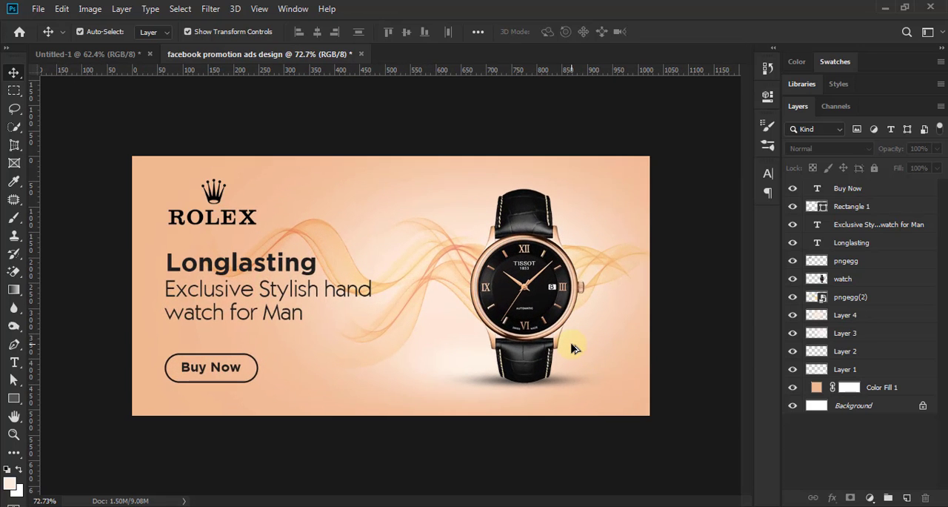
scroll(574, 348, down, 1)
scroll(574, 348, up, 1)
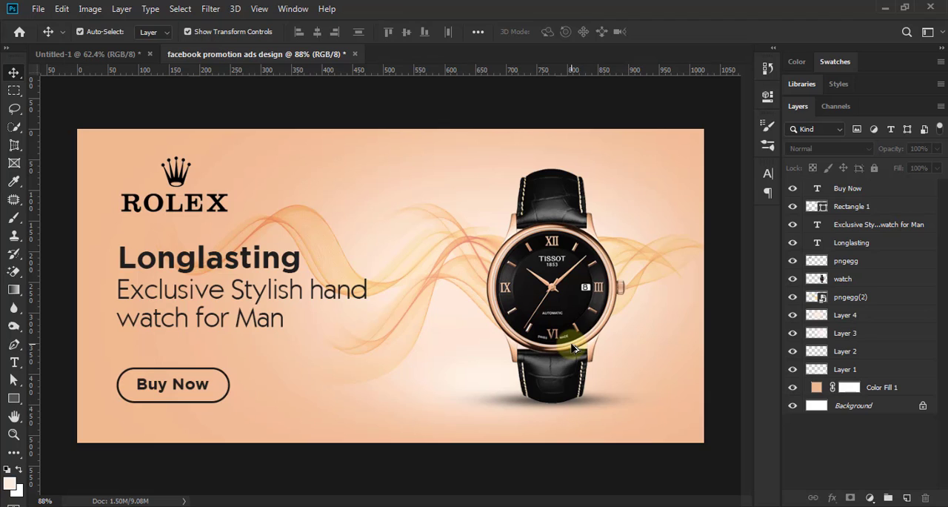
click(858, 246)
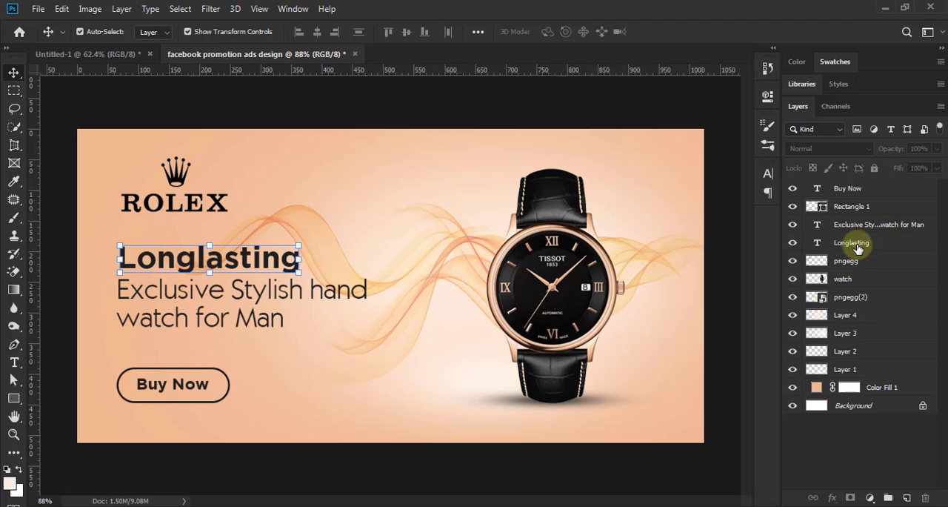
click(846, 260)
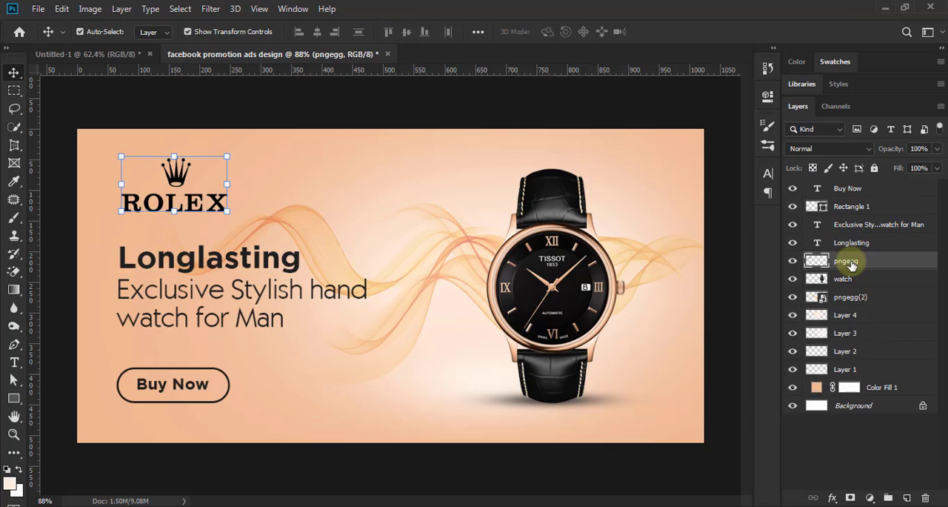
ctrl+click(848, 226)
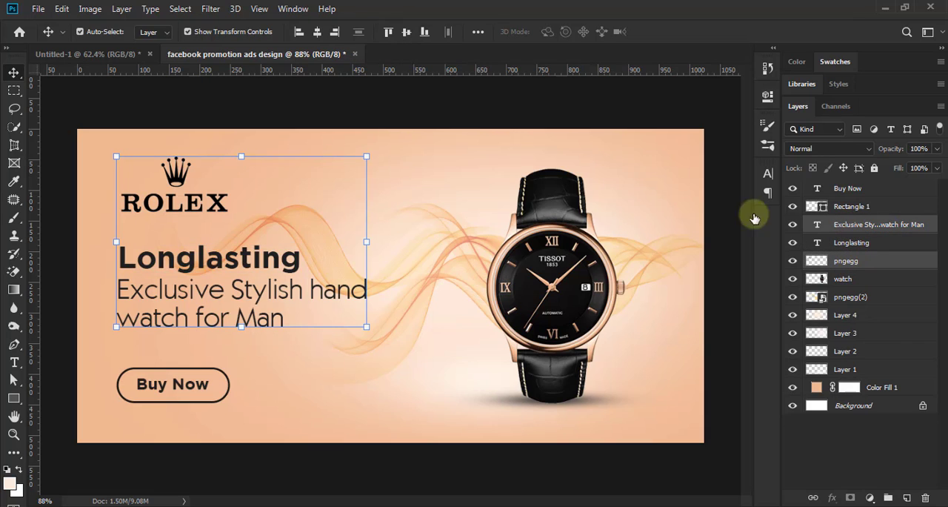
click(299, 33)
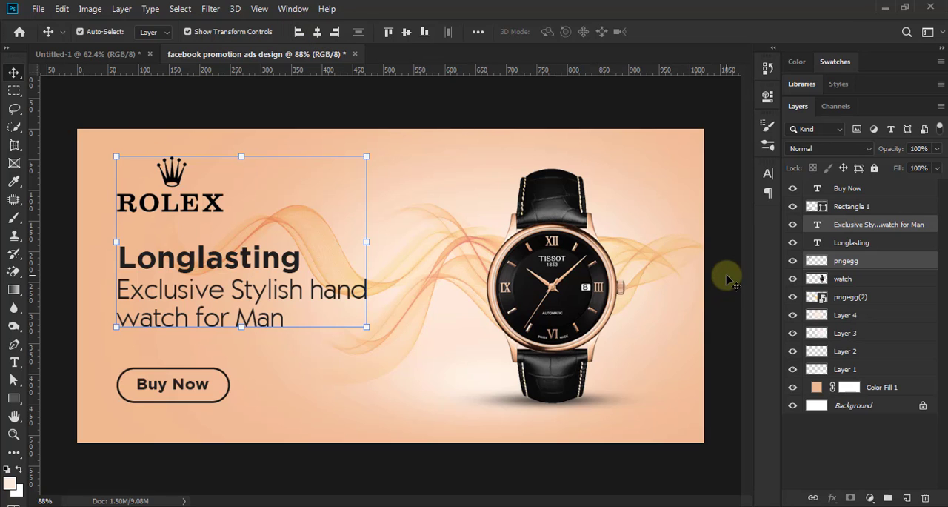
Step: Align the left edges of the "Longlasting" heading and the tagline below it, and deselect both layers
click(270, 261)
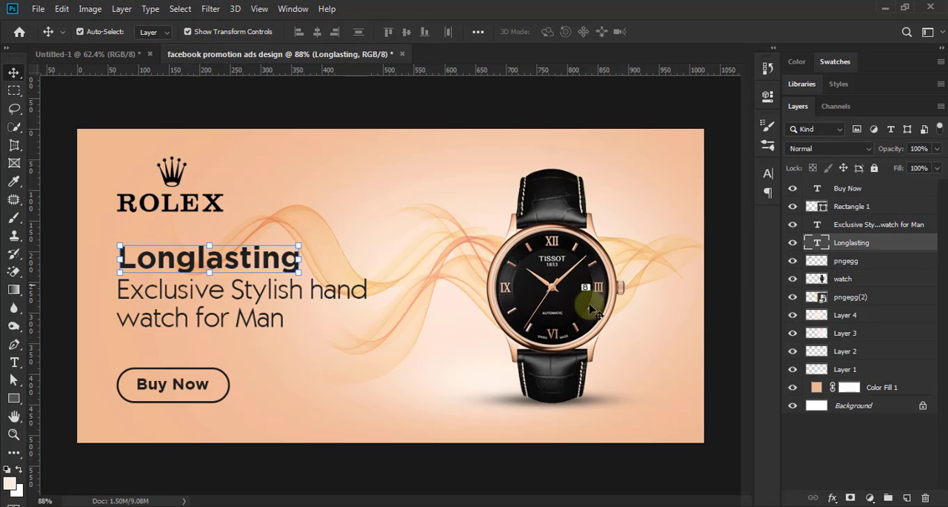
shift+click(853, 226)
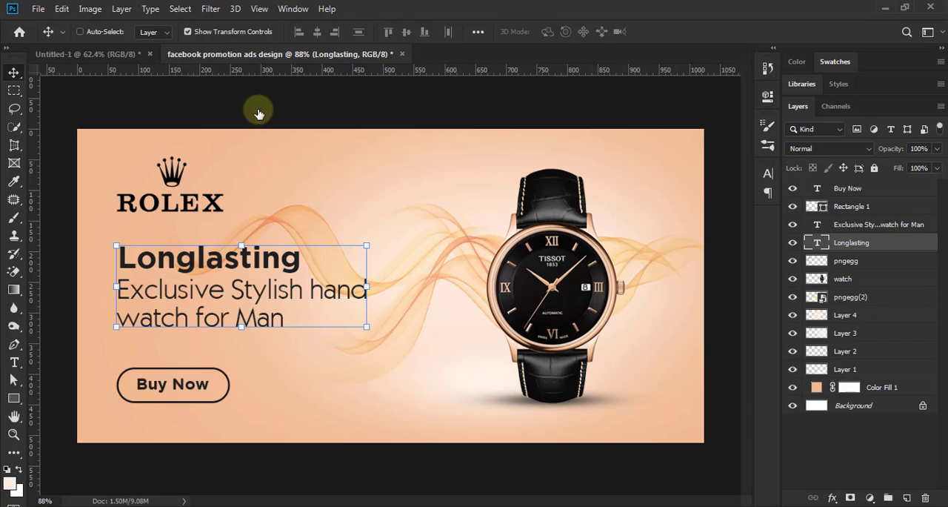
click(300, 33)
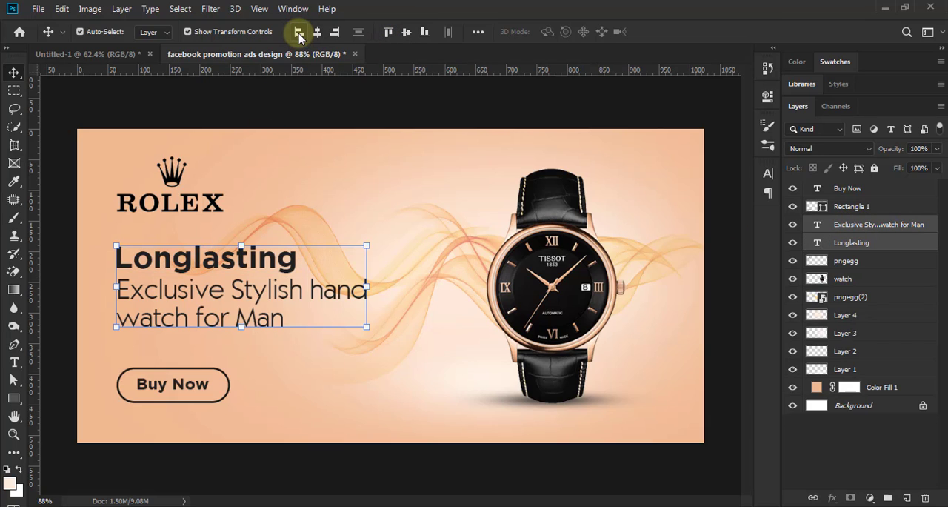
click(722, 254)
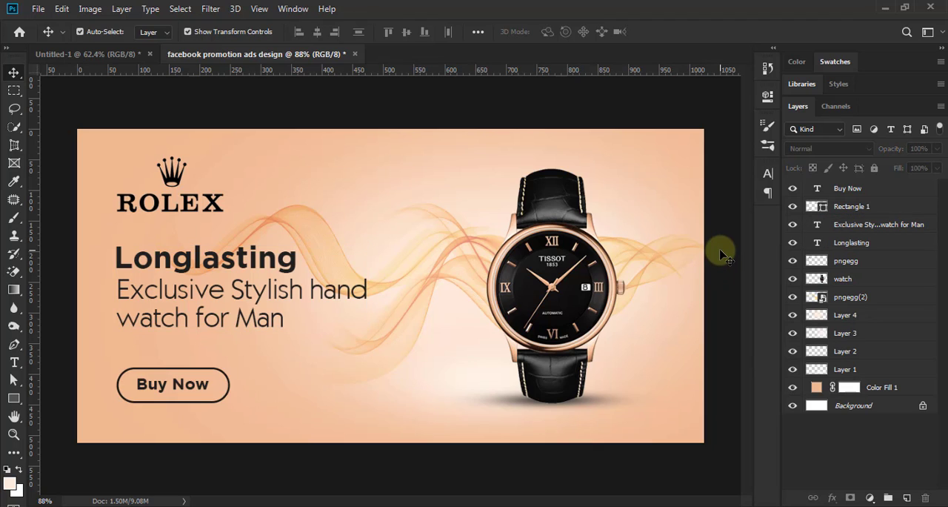
Step: Collapse the expanded Color, Libraries and Layers panel groups to icons and review the whole ad
scroll(448, 322, down, 1)
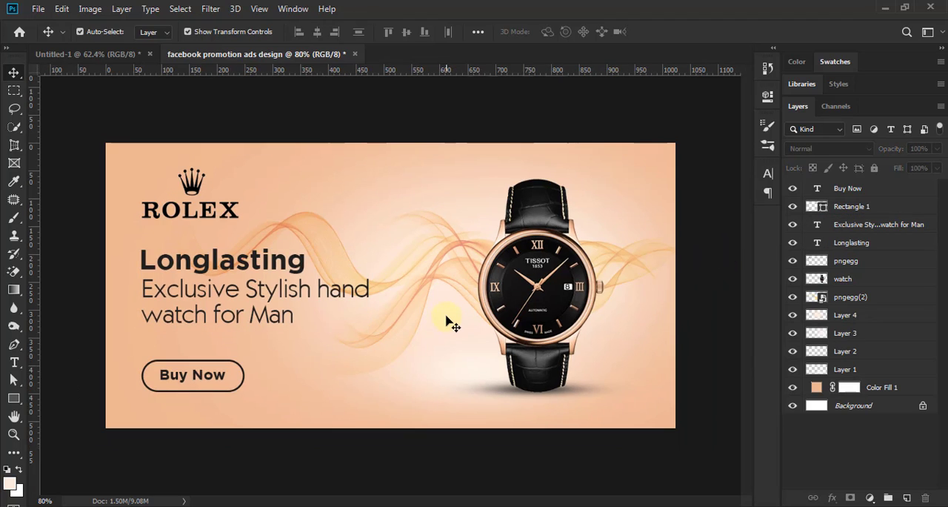
scroll(446, 323, down, 3)
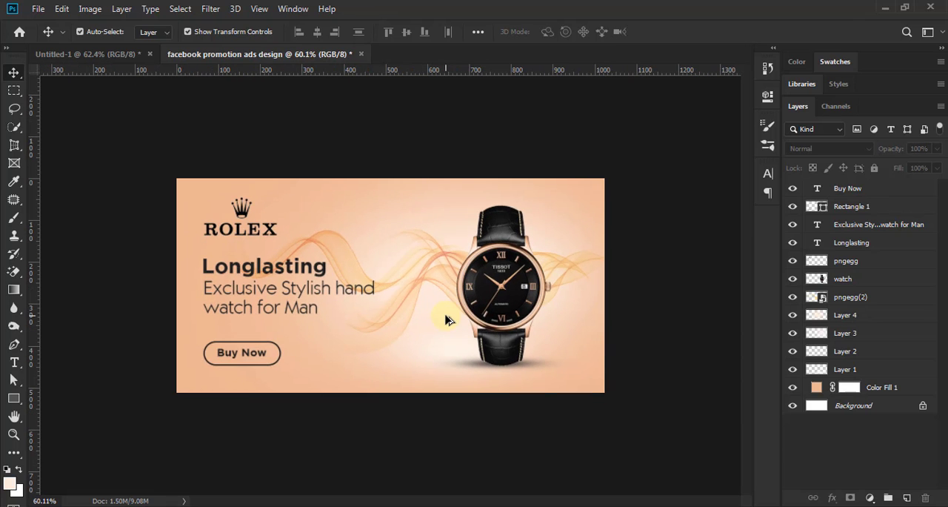
scroll(452, 320, up, 1)
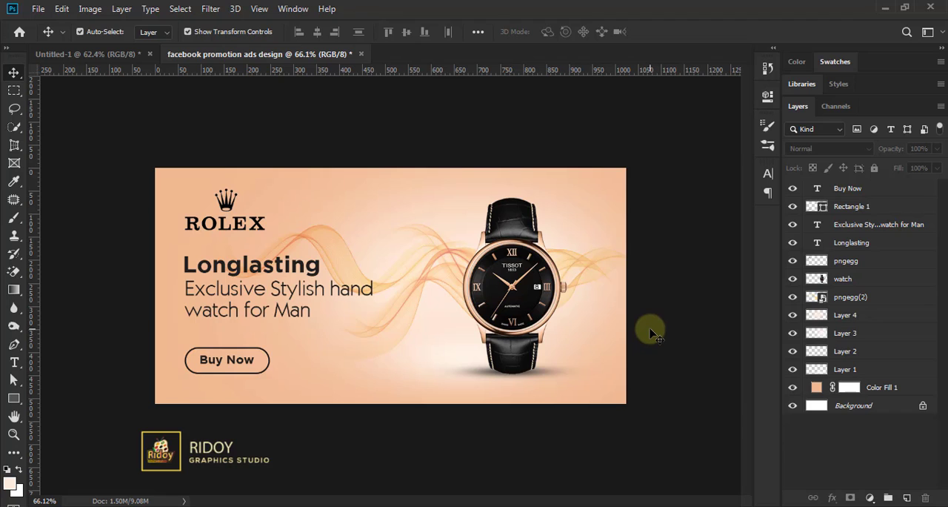
scroll(650, 333, up, 1)
scroll(649, 330, up, 1)
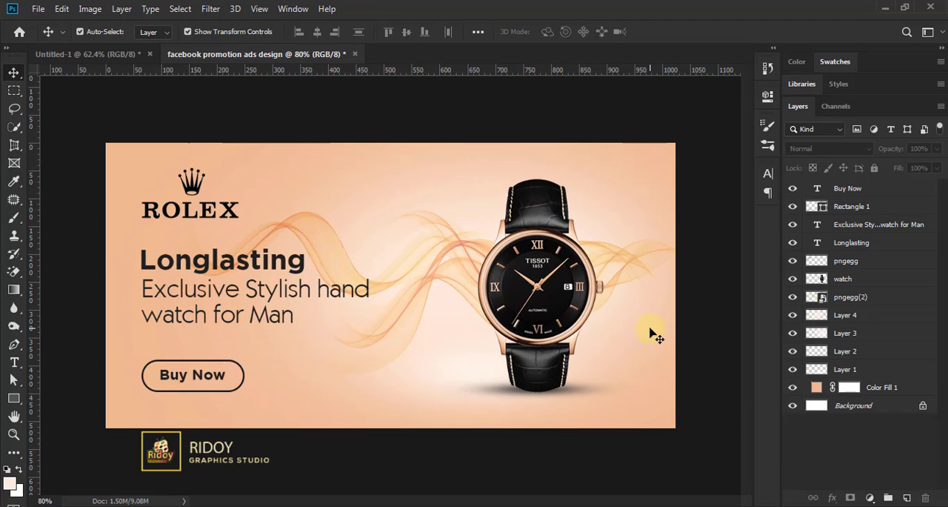
click(941, 50)
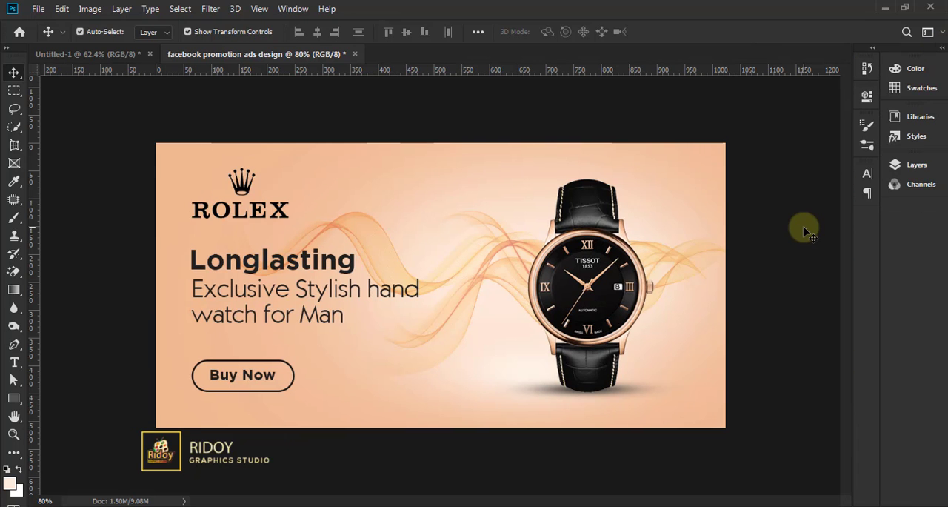
scroll(785, 228, down, 1)
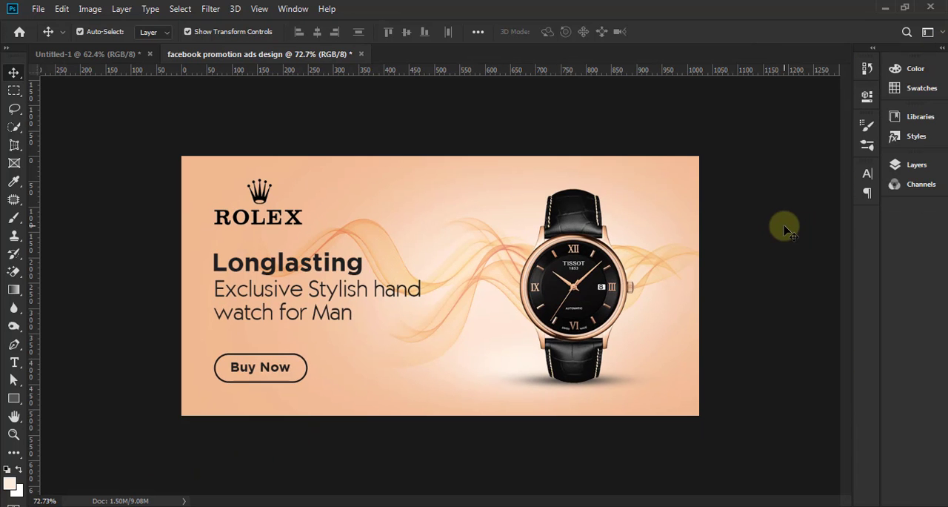